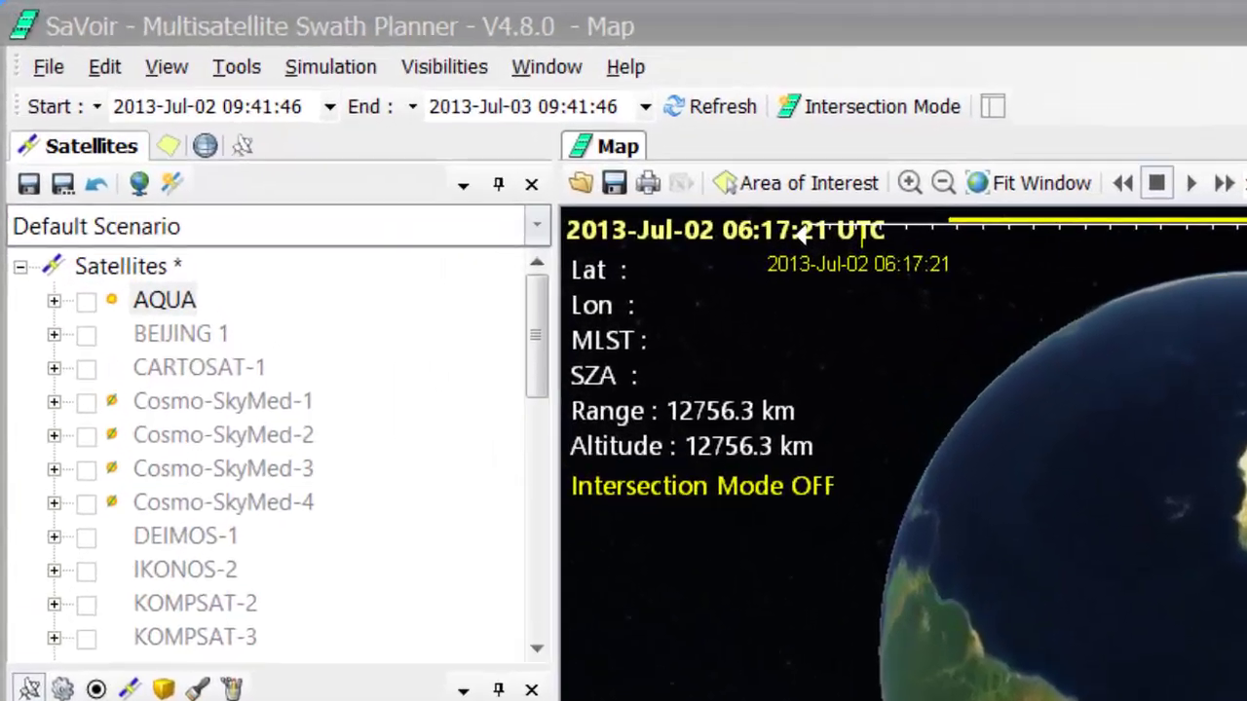
# - Set the live clouds on the map to static display
pyautogui.click(104, 42)
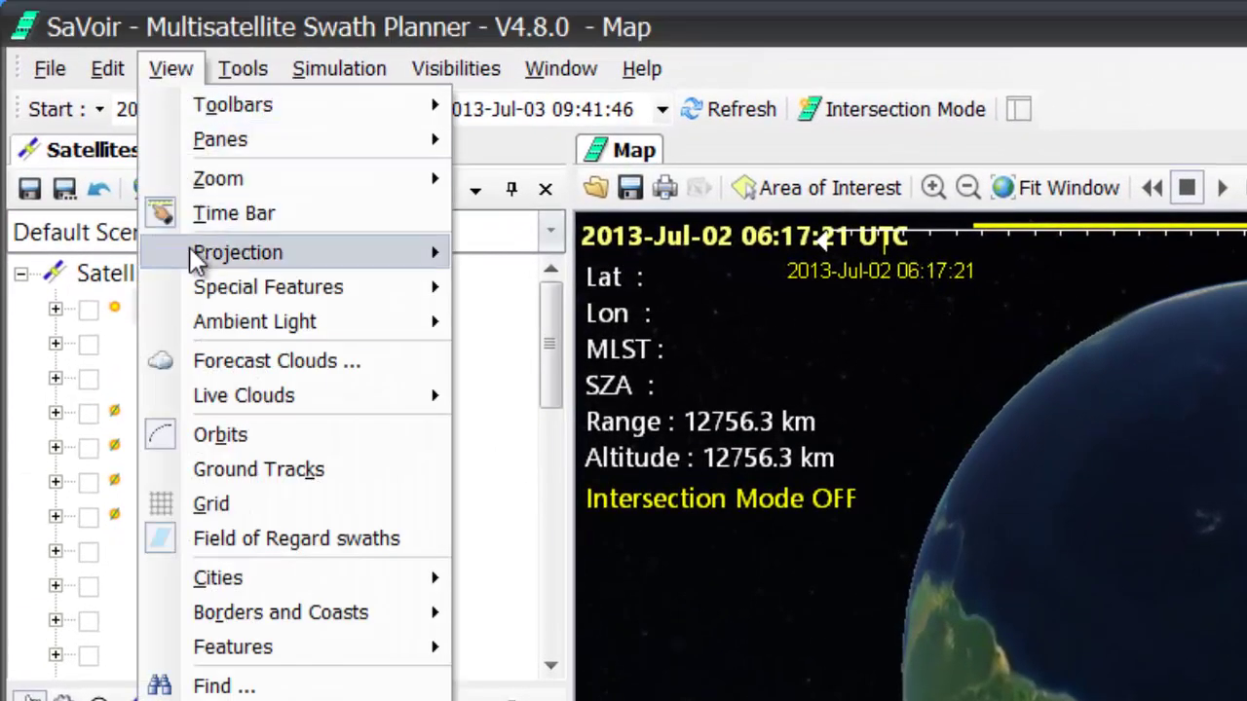
pyautogui.moveTo(240, 396)
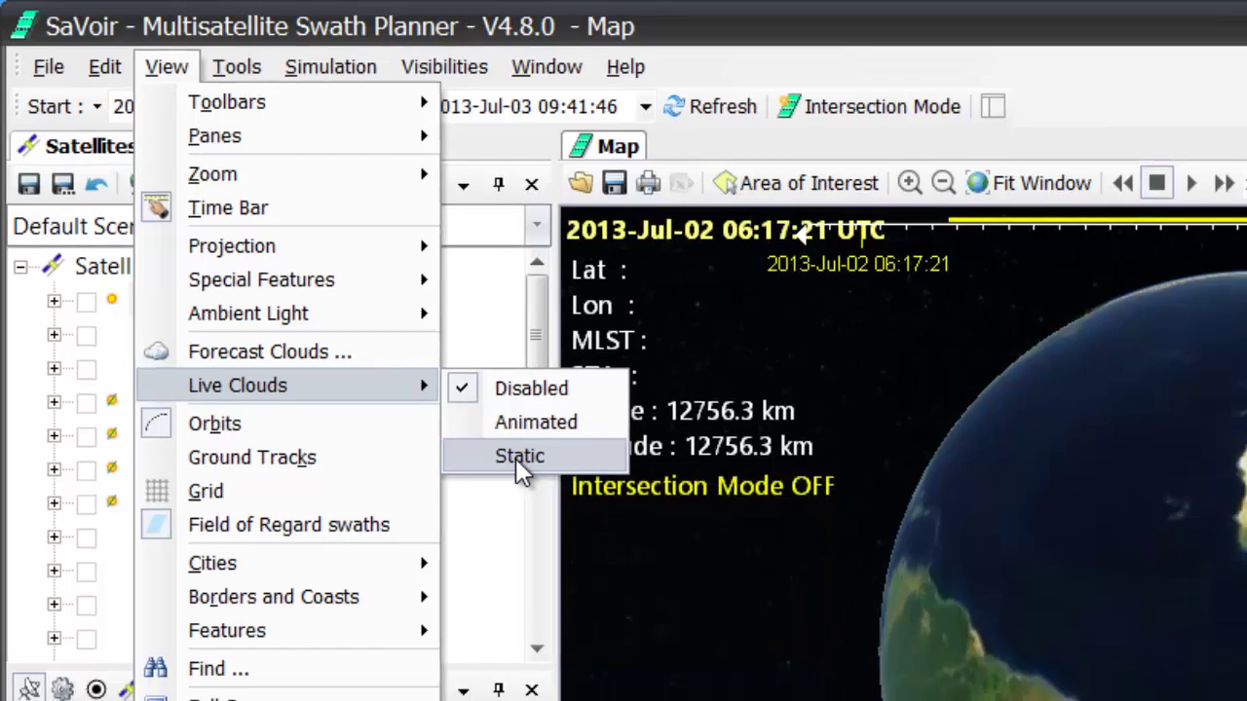
pyautogui.click(533, 468)
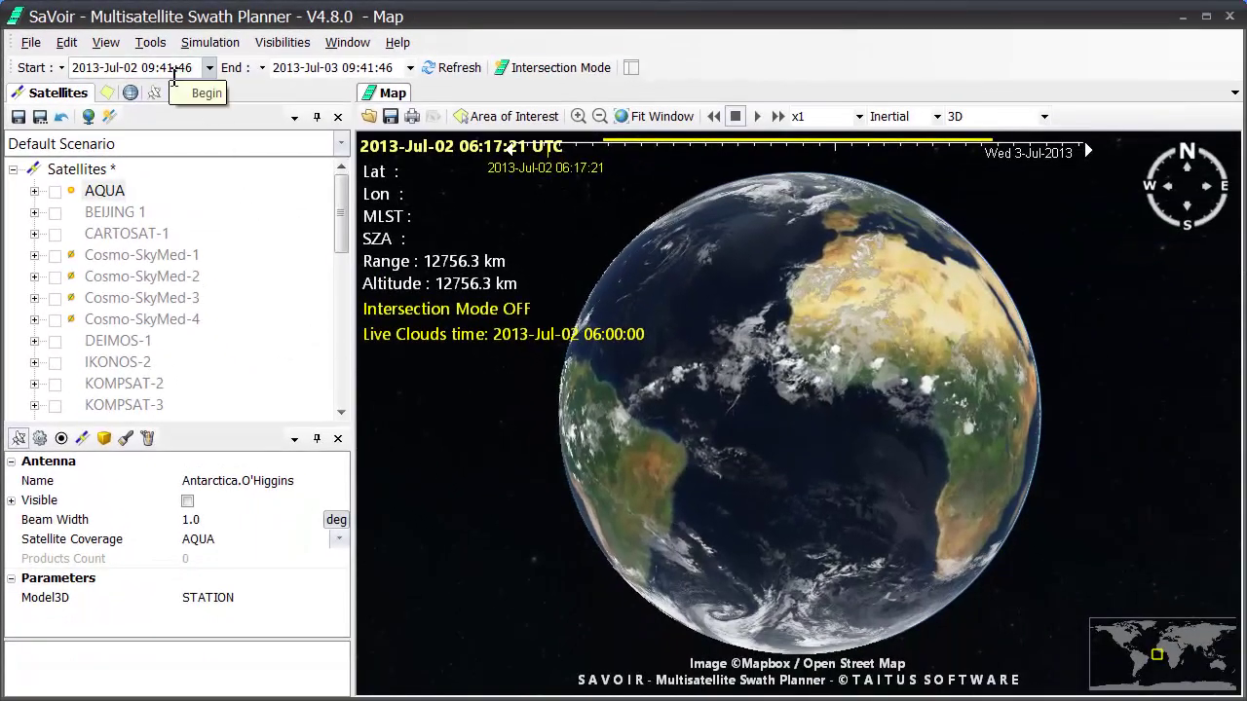
# - Examine the static cloud cover around the whole globe, going from Africa eastward across Asia and the Pacific to the Americas
pyautogui.click(613, 425)
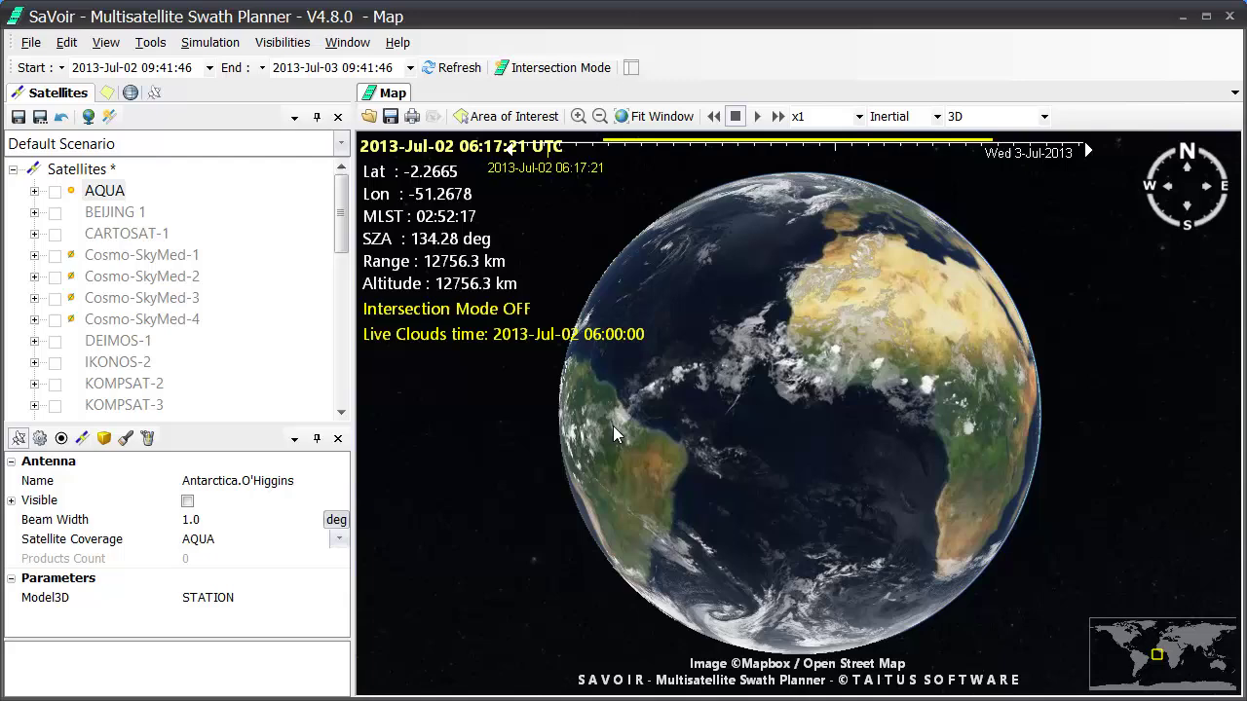
pyautogui.doubleClick(909, 426)
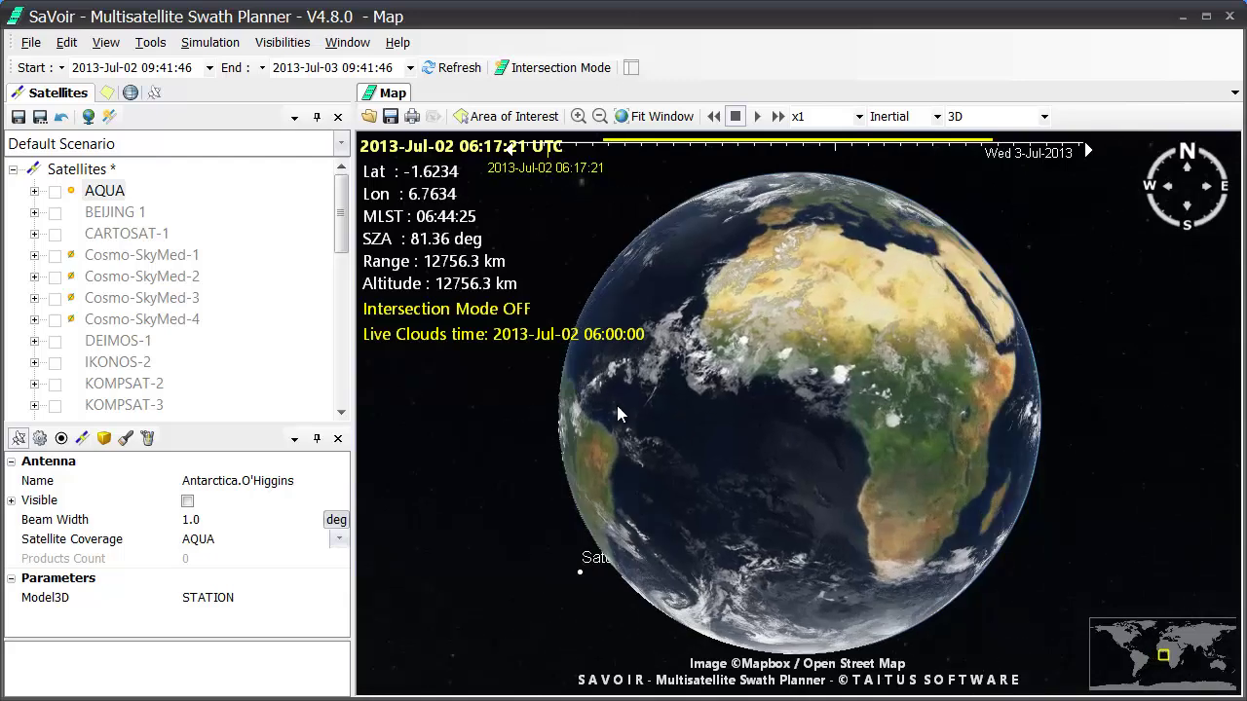
pyautogui.moveTo(886, 429); pyautogui.dragTo(730, 451)
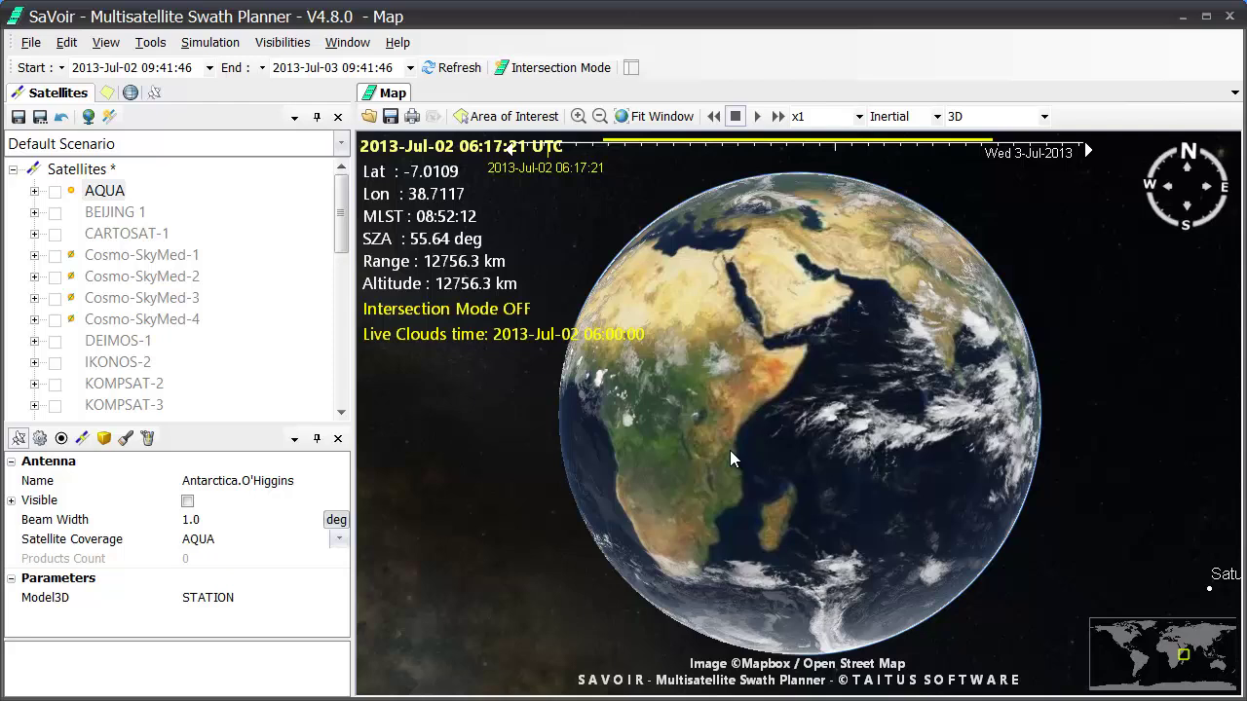
pyautogui.doubleClick(1003, 421)
pyautogui.doubleClick(934, 431)
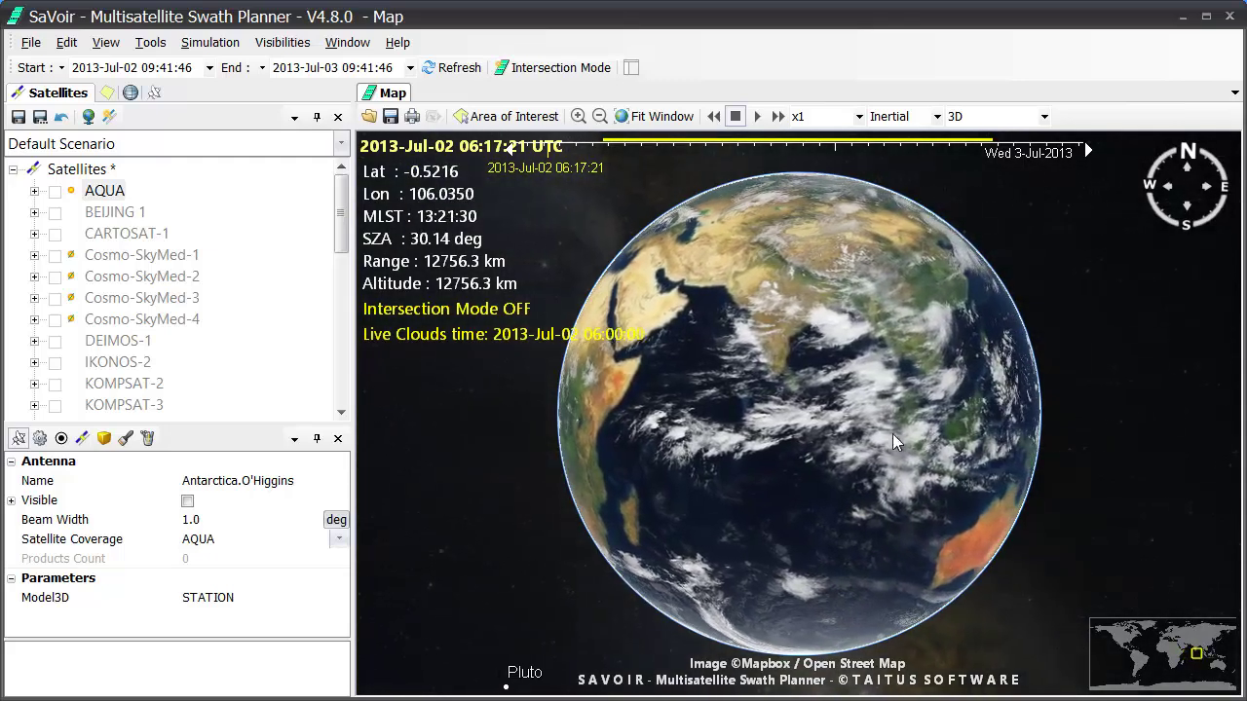
pyautogui.doubleClick(1022, 453)
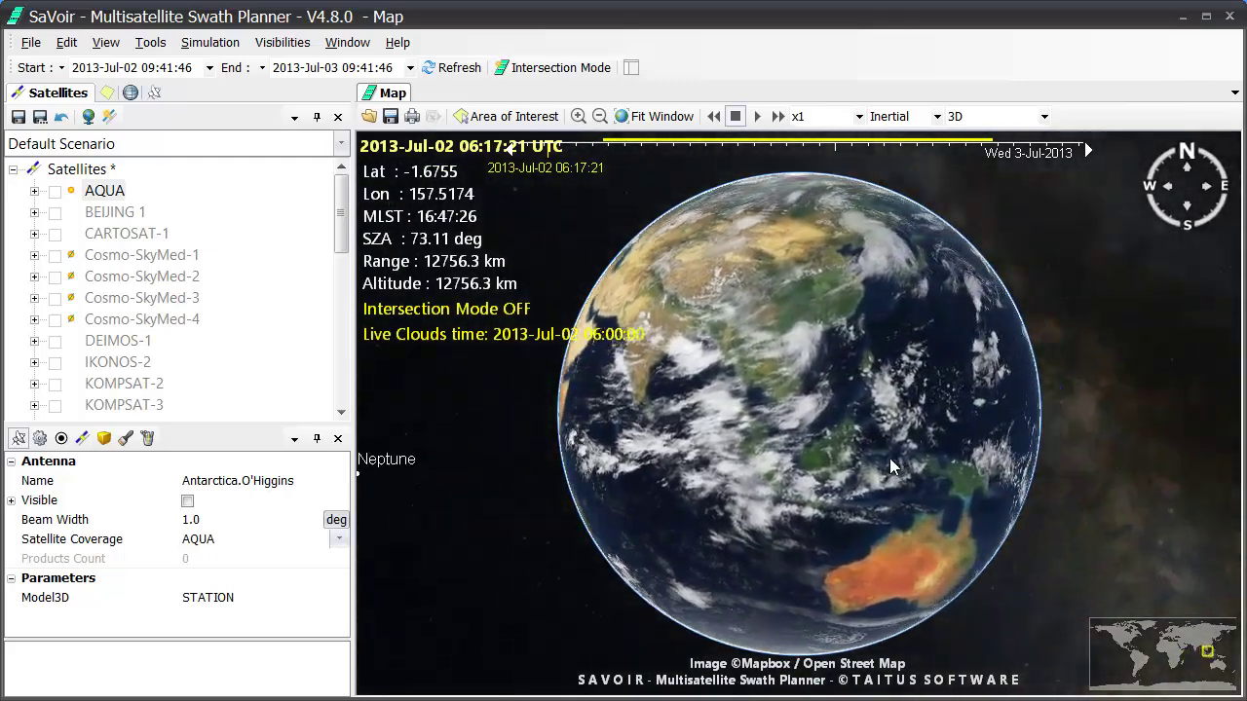
pyautogui.doubleClick(1023, 477)
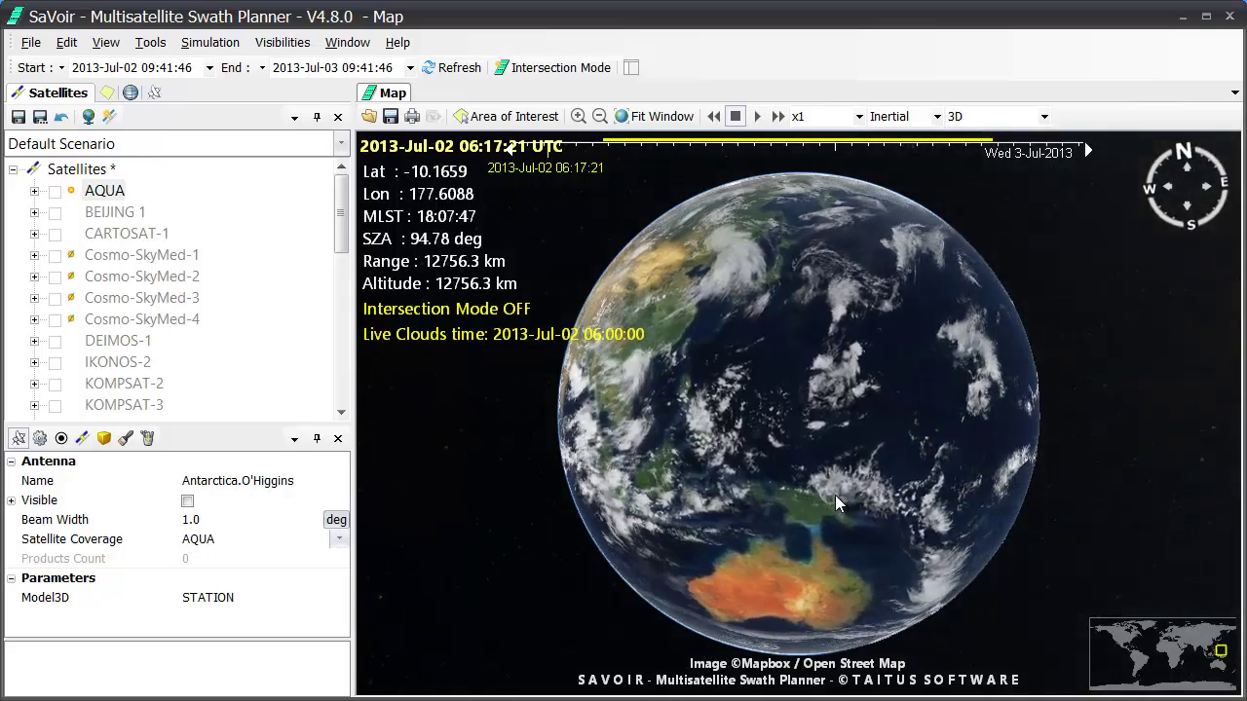
pyautogui.doubleClick(994, 434)
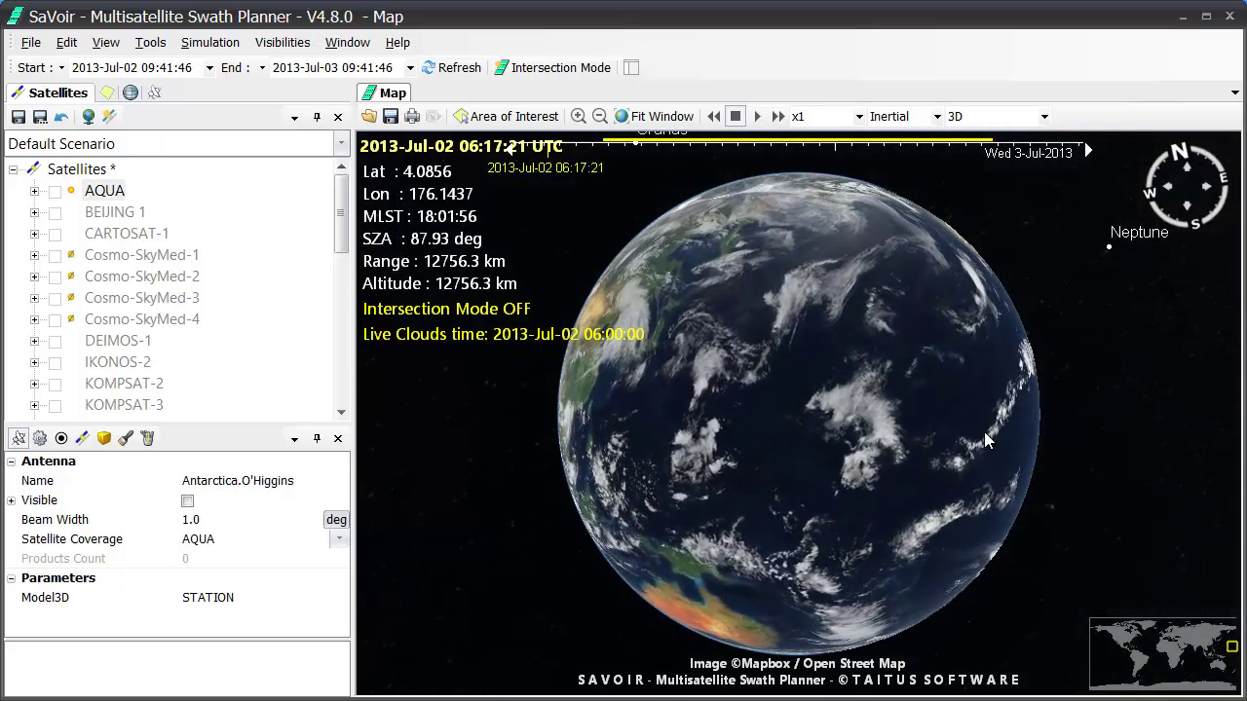
pyautogui.doubleClick(1025, 430)
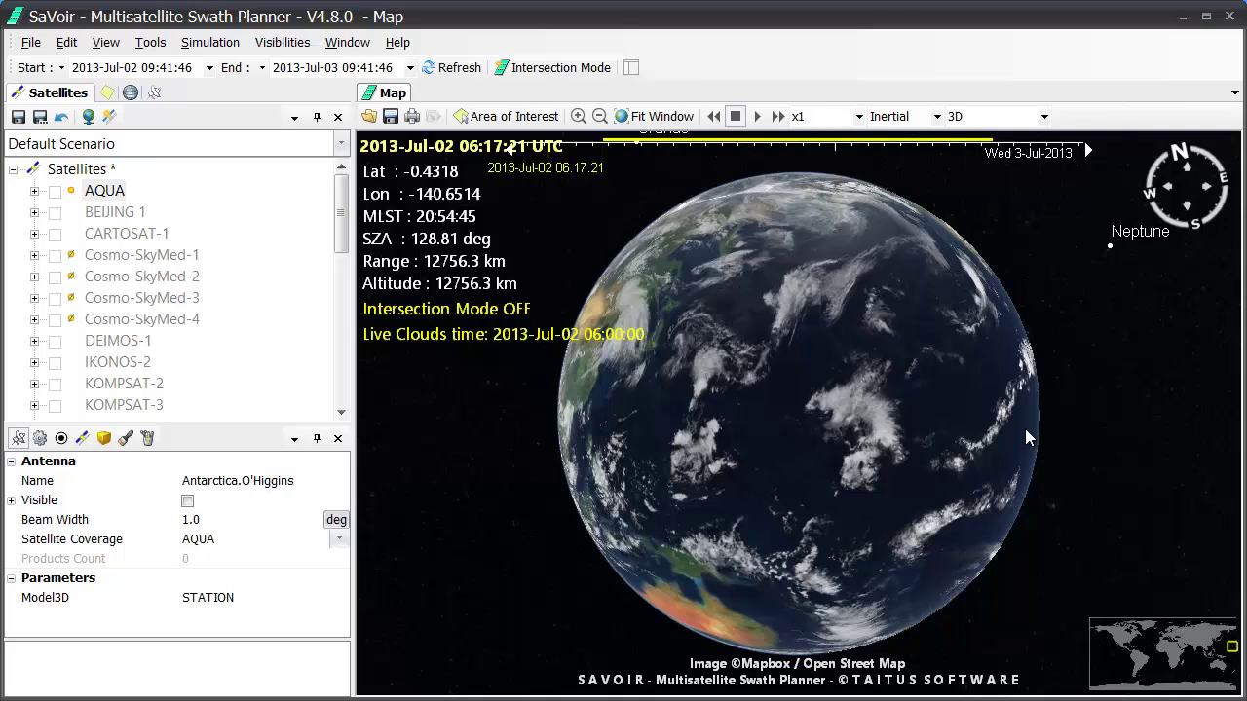
pyautogui.doubleClick(855, 492)
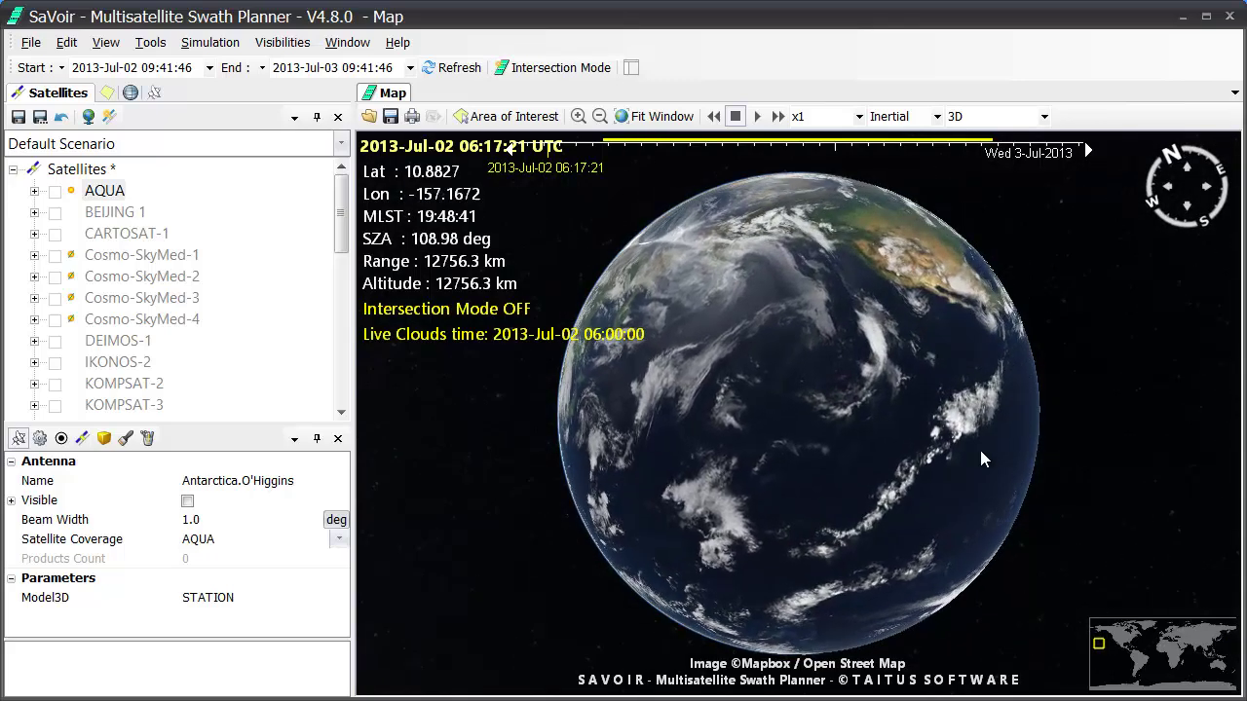
pyautogui.moveTo(1047, 426); pyautogui.dragTo(896, 487)
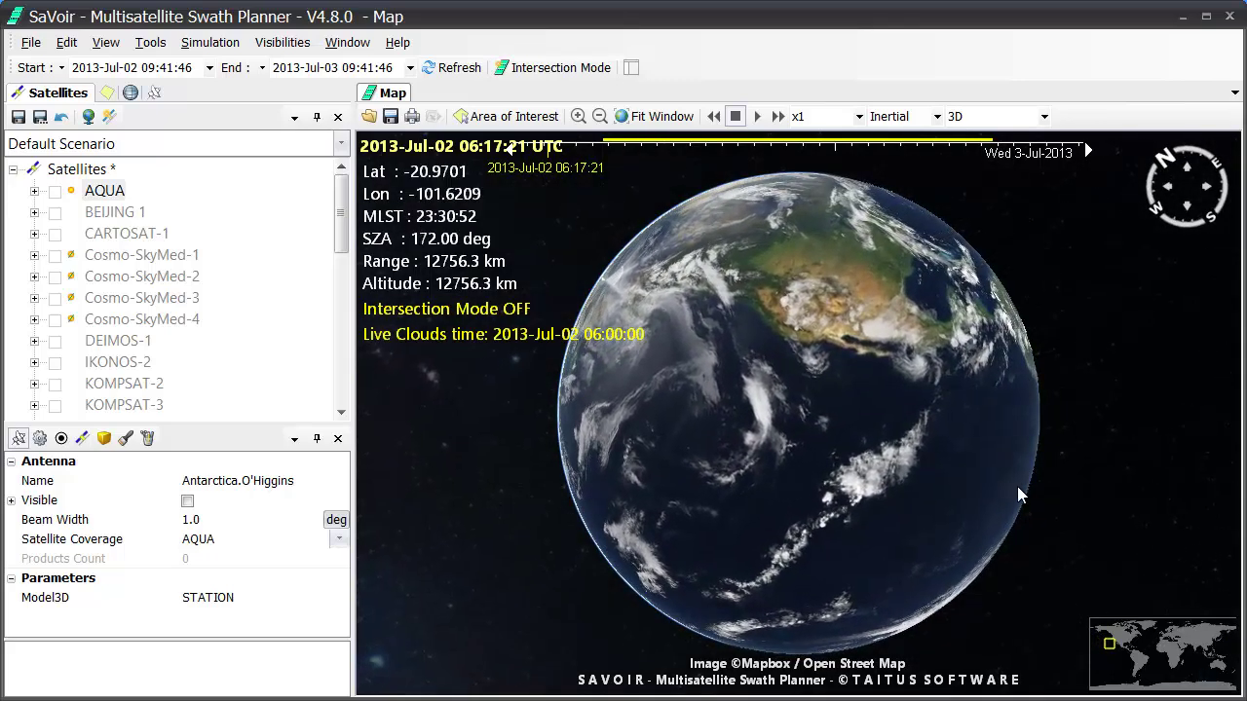
pyautogui.moveTo(1028, 472); pyautogui.dragTo(896, 469)
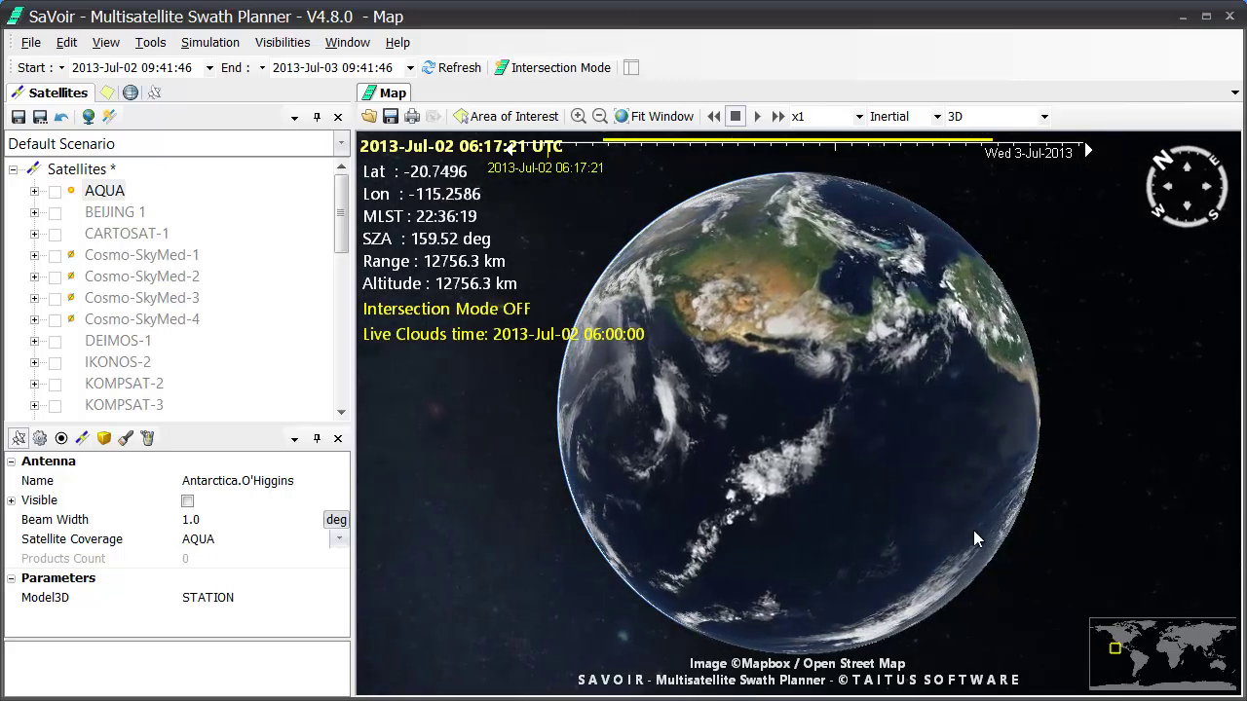
pyautogui.moveTo(1012, 527); pyautogui.dragTo(848, 467)
pyautogui.moveTo(1120, 468); pyautogui.dragTo(1068, 458)
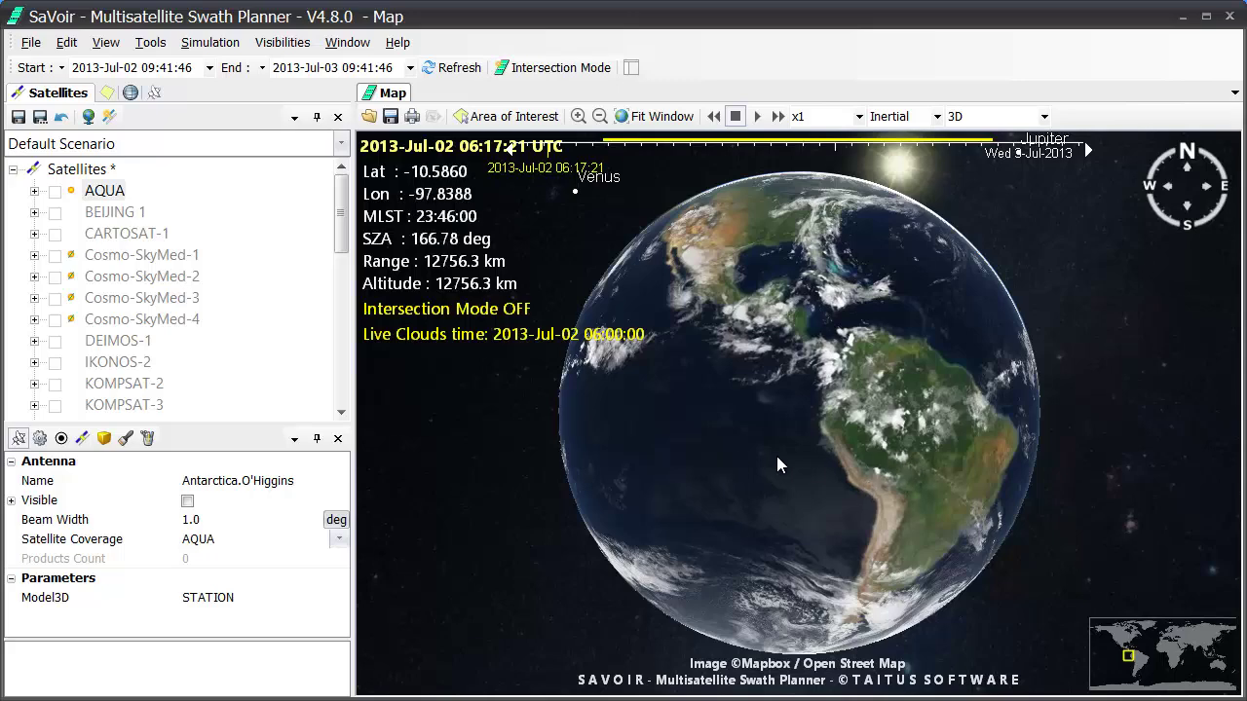
pyautogui.moveTo(776, 456); pyautogui.dragTo(970, 464)
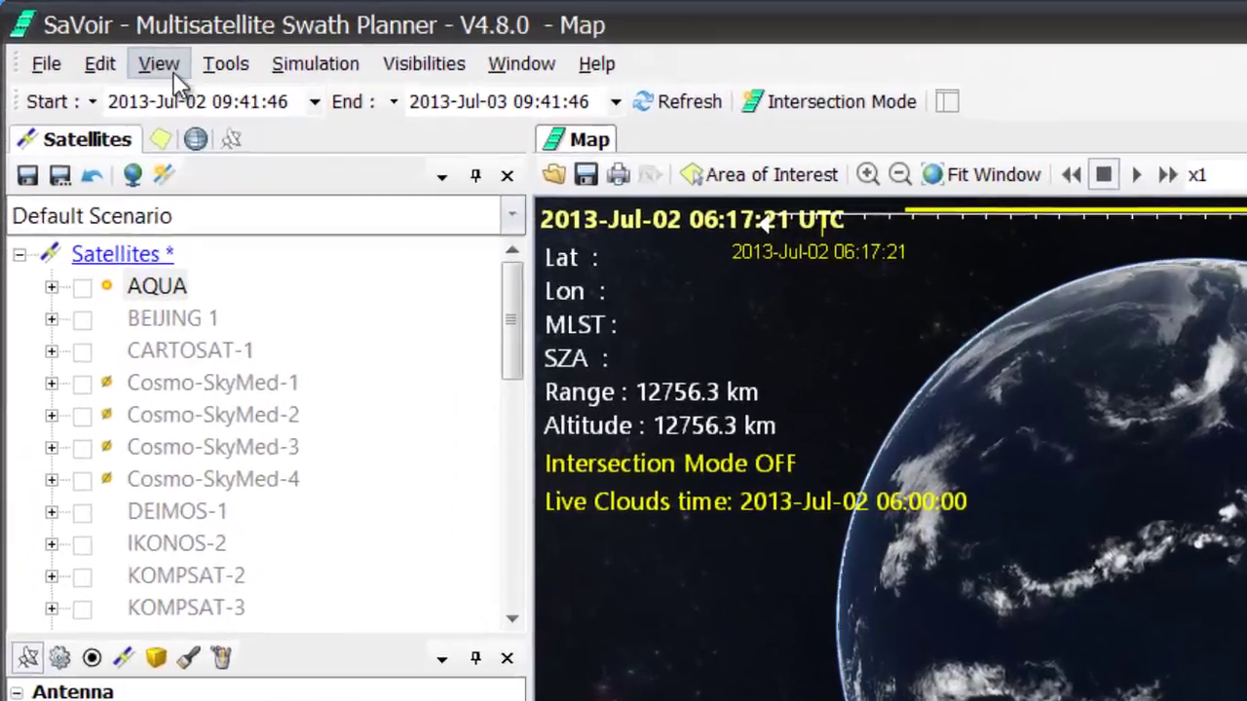
# - Set the live clouds to animated display and watch the cloud motion from the Pacific across the Americas to the Atlantic
pyautogui.click(141, 56)
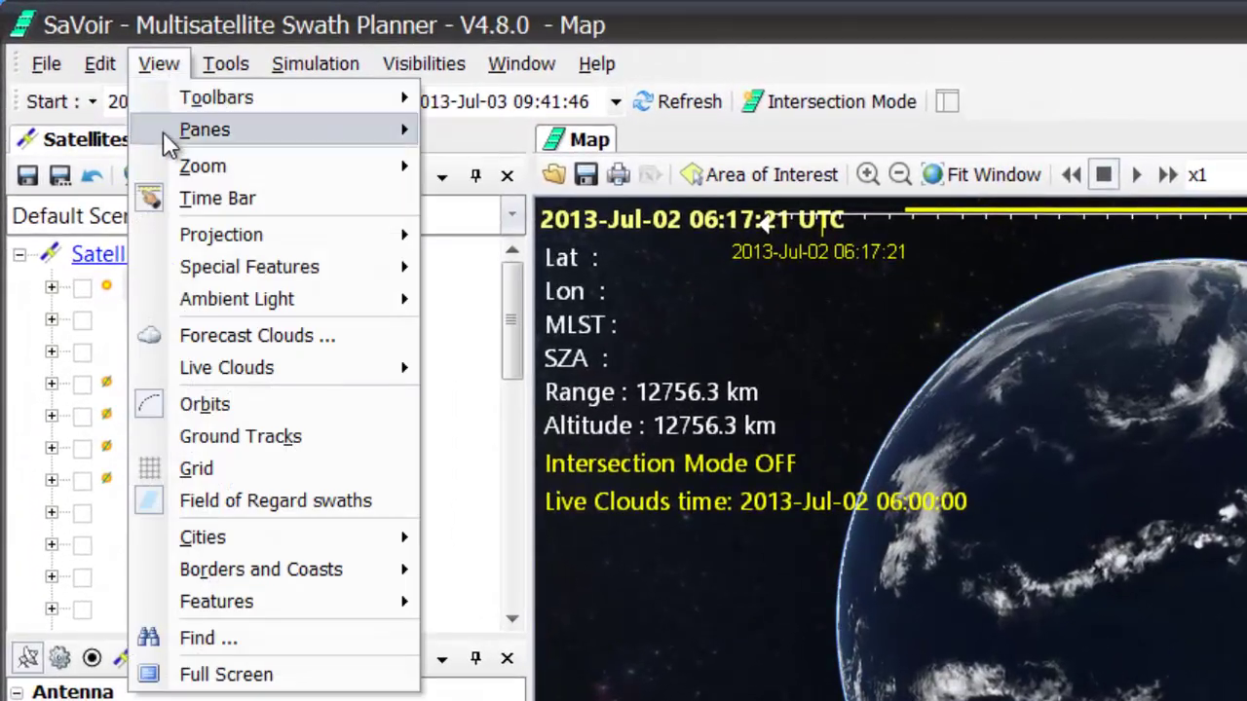
pyautogui.moveTo(255, 387)
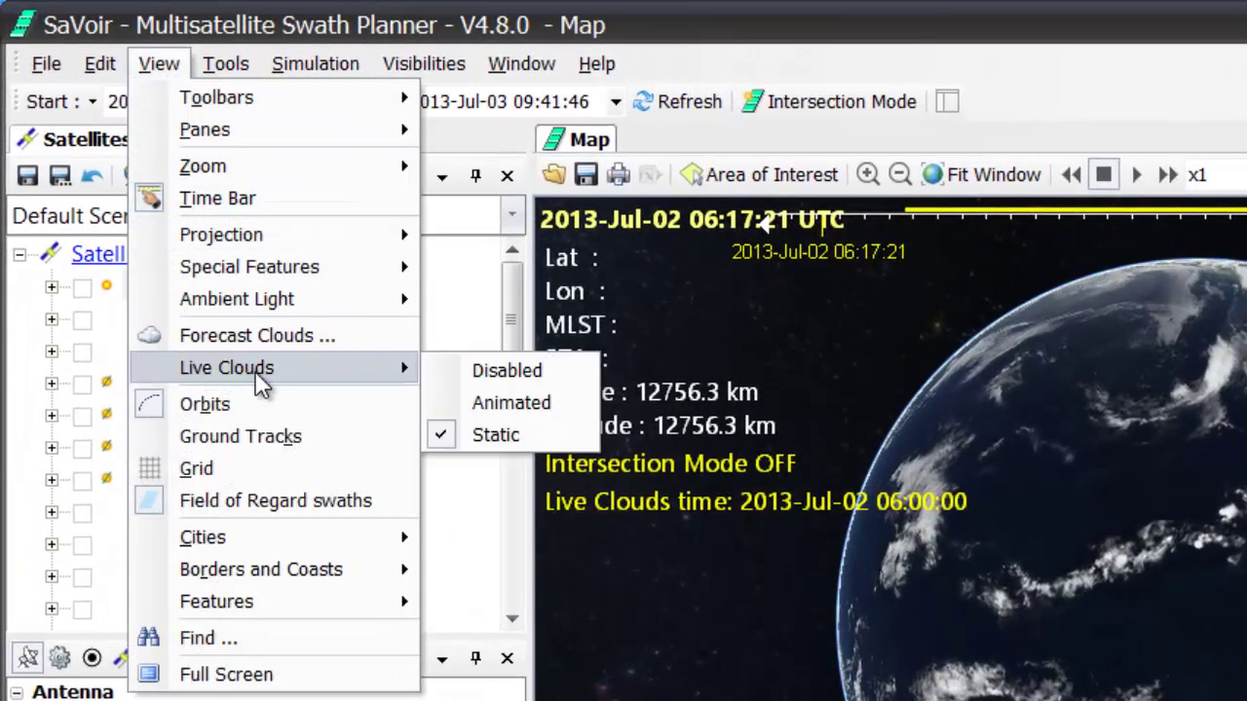
pyautogui.click(502, 408)
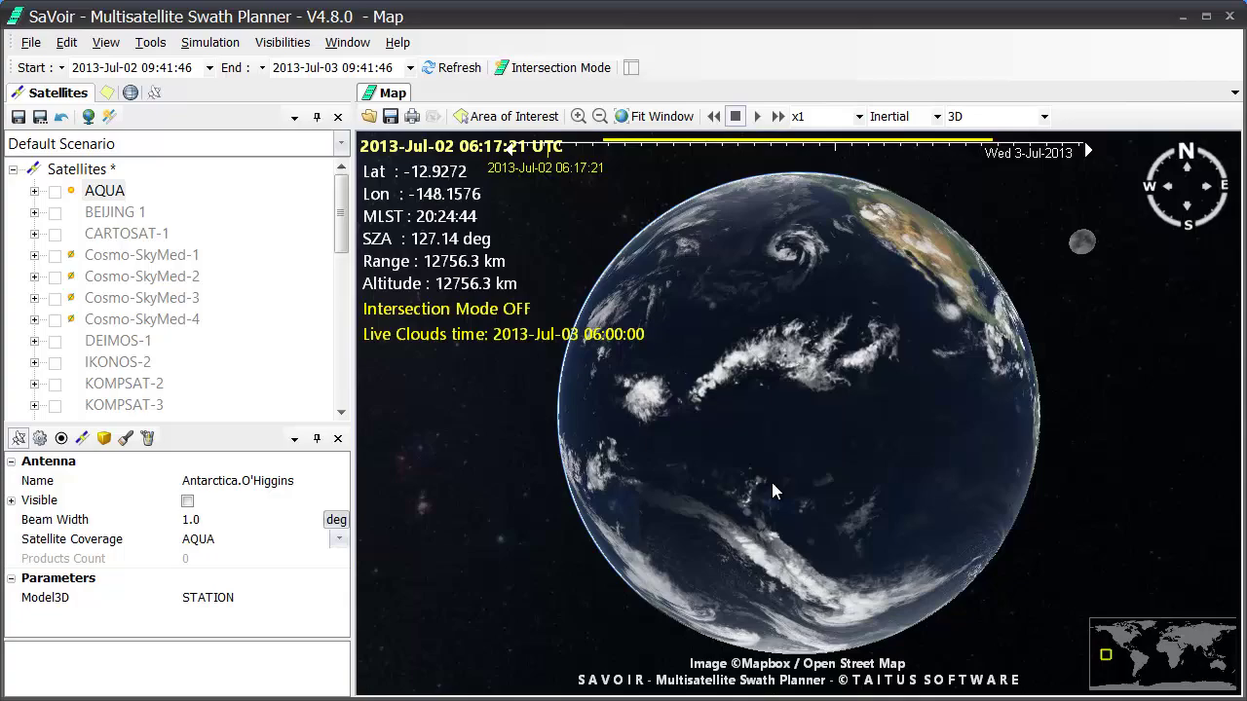
pyautogui.moveTo(938, 452); pyautogui.dragTo(752, 512)
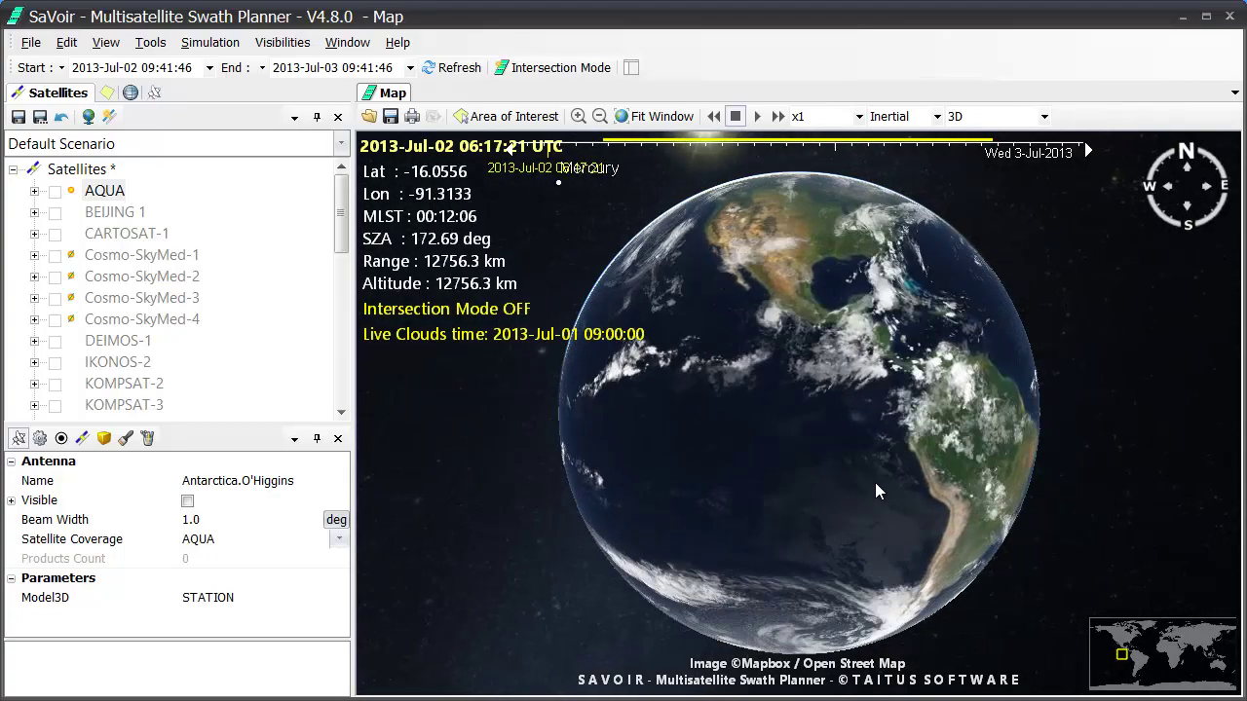
pyautogui.moveTo(872, 480); pyautogui.dragTo(718, 529)
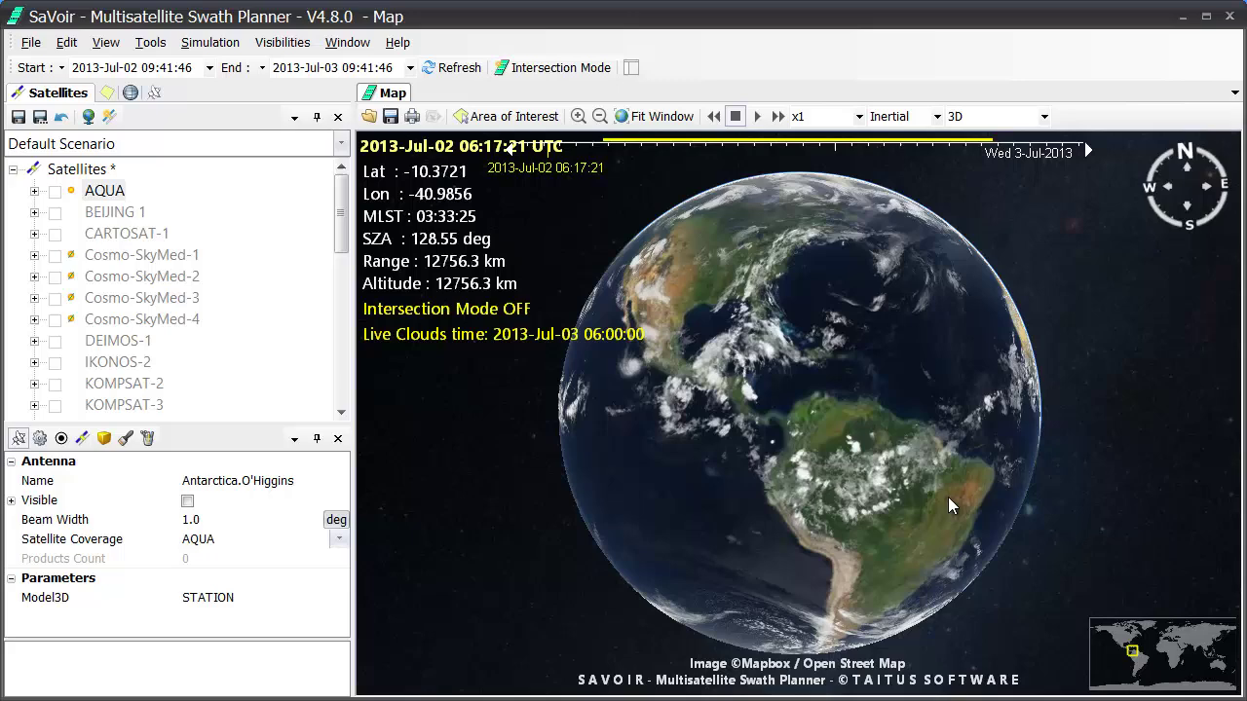
pyautogui.moveTo(948, 497); pyautogui.dragTo(846, 496)
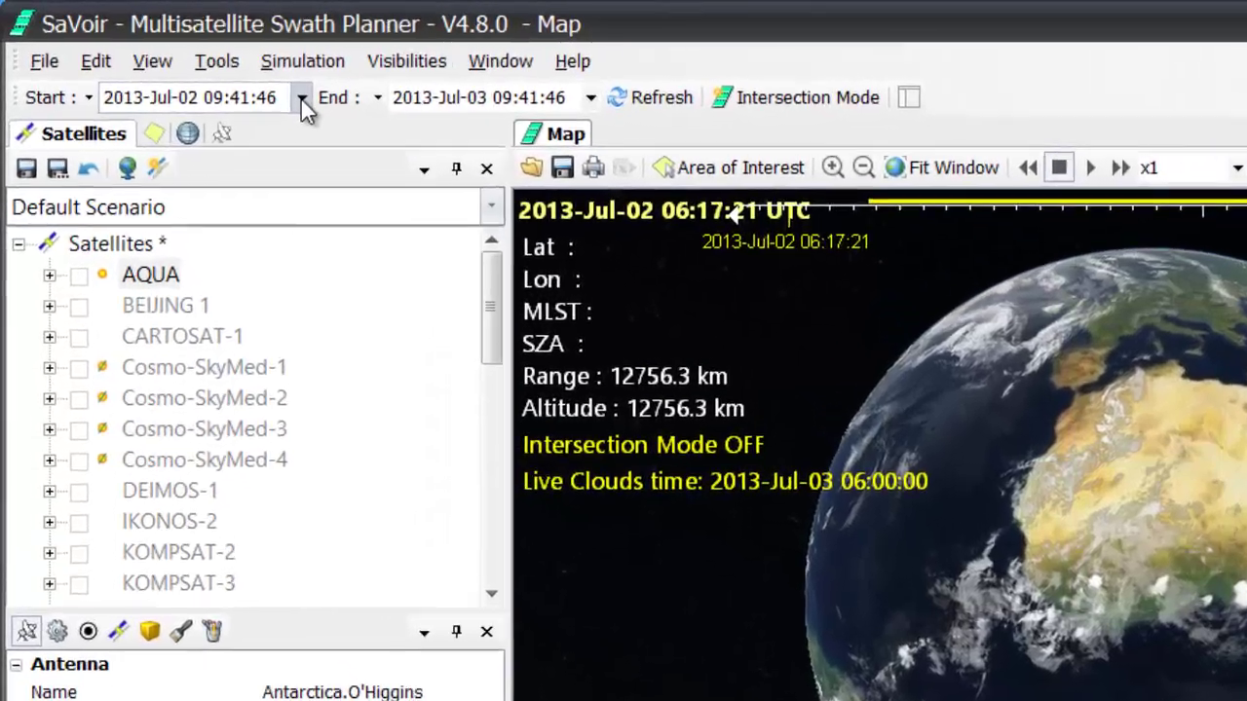
# - Set the simulation start date to 16 August 2012 and refresh the map
pyautogui.click(208, 67)
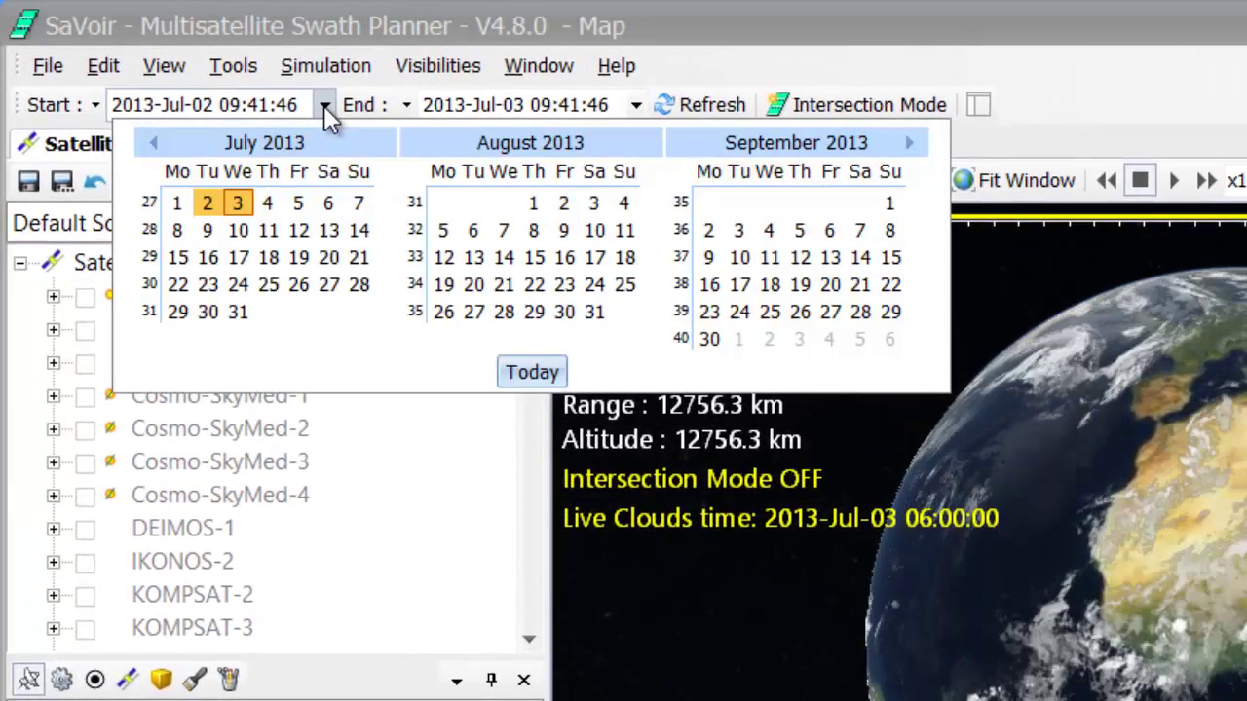
pyautogui.click(530, 144)
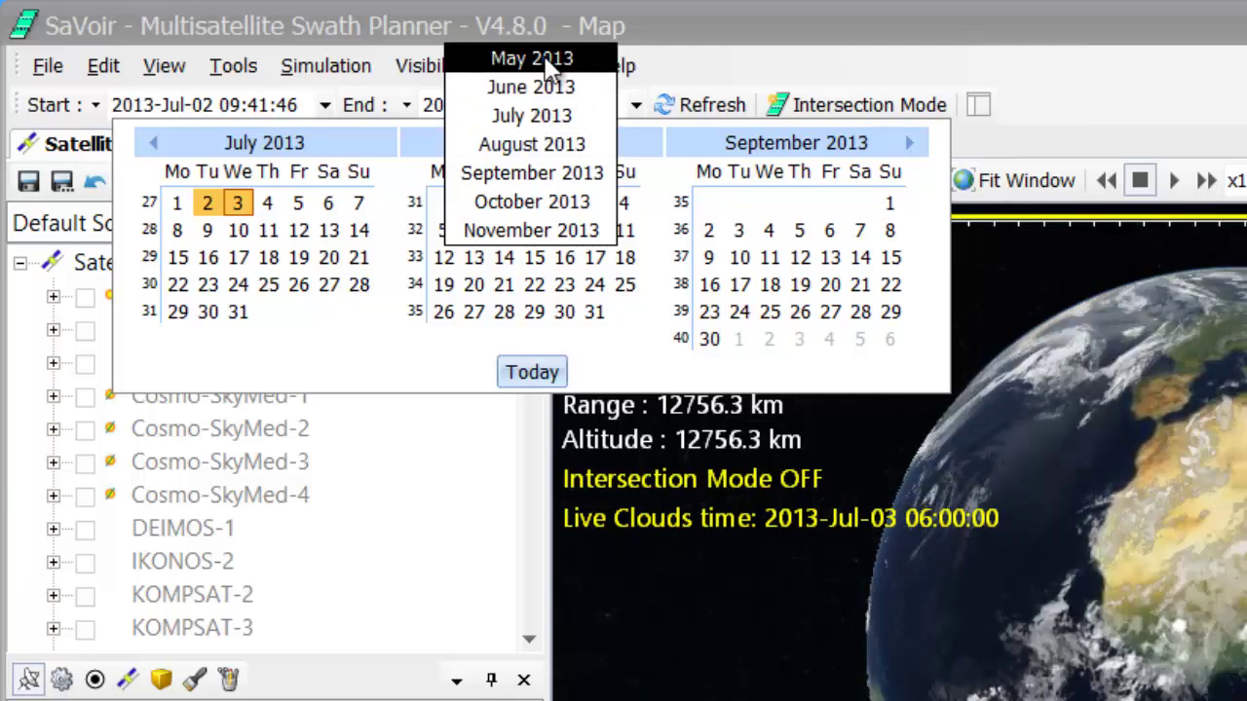
pyautogui.moveTo(570, 44)
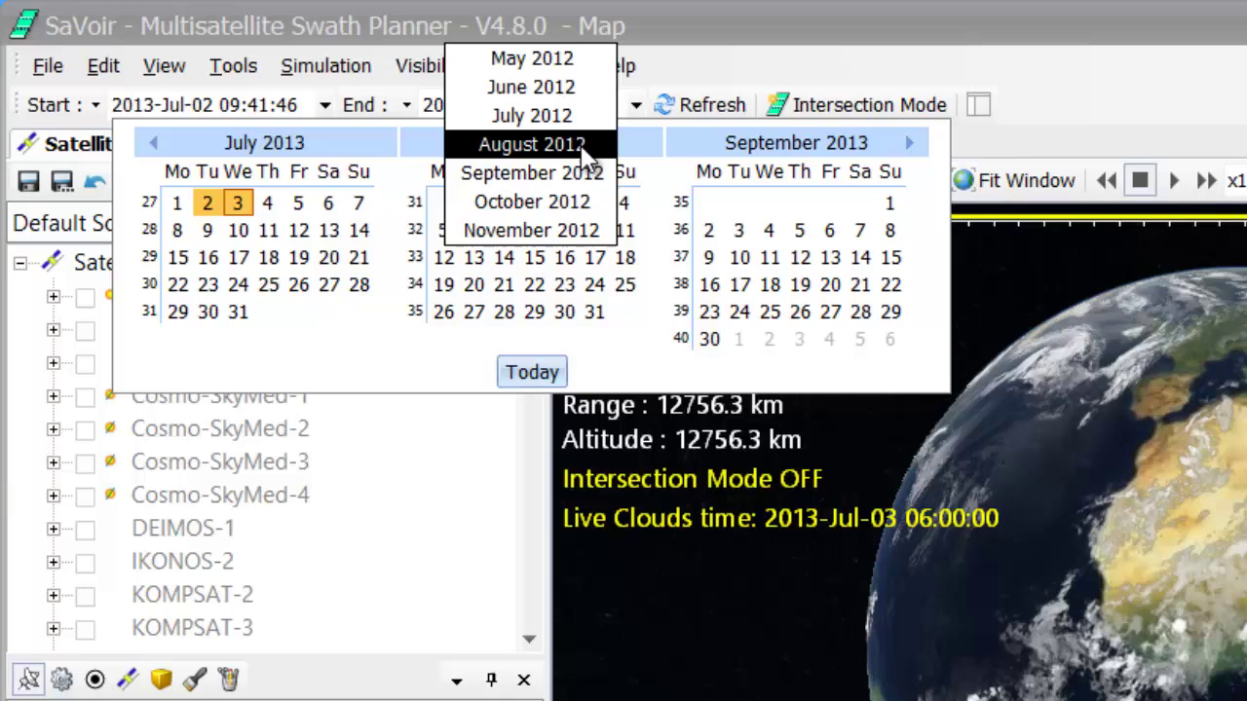
pyautogui.click(588, 146)
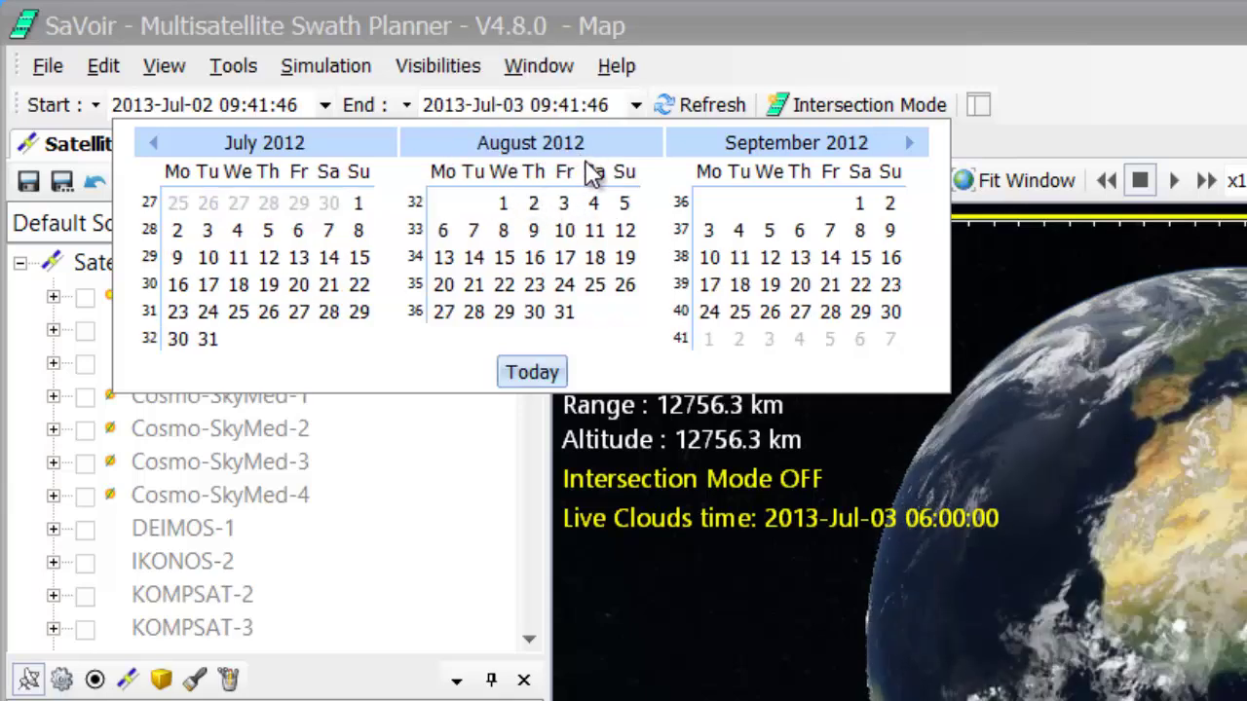
pyautogui.click(561, 259)
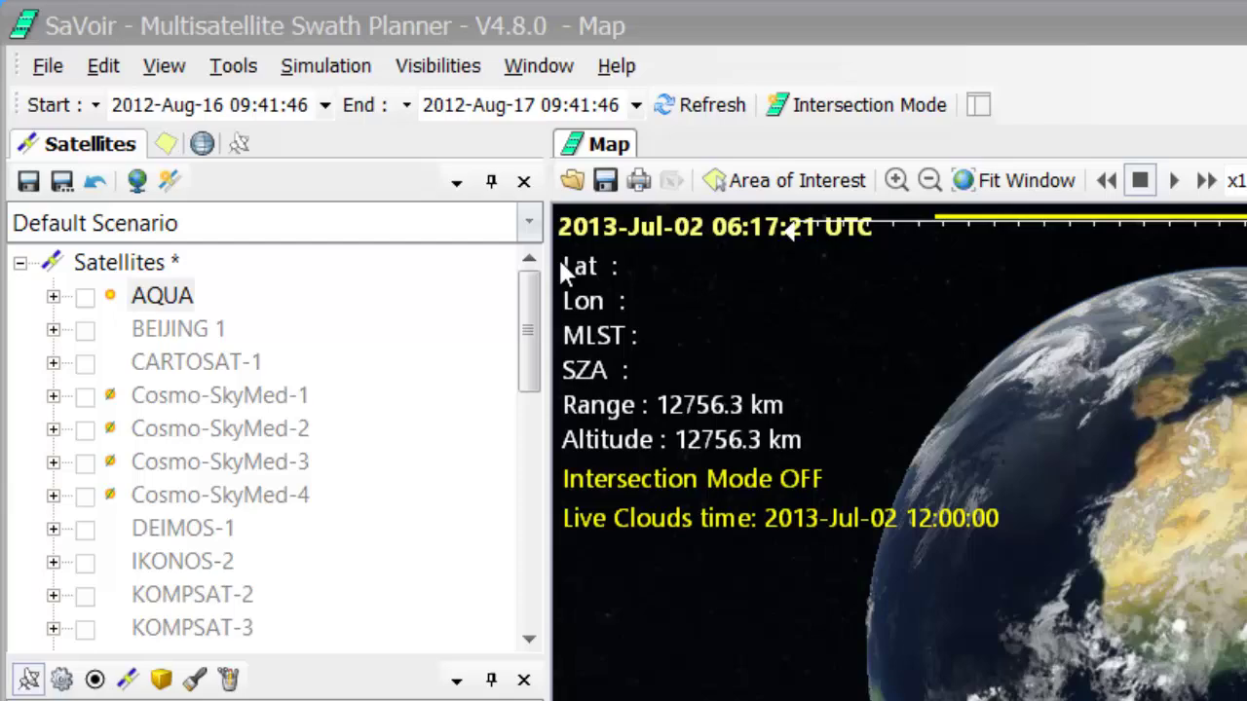
pyautogui.click(718, 105)
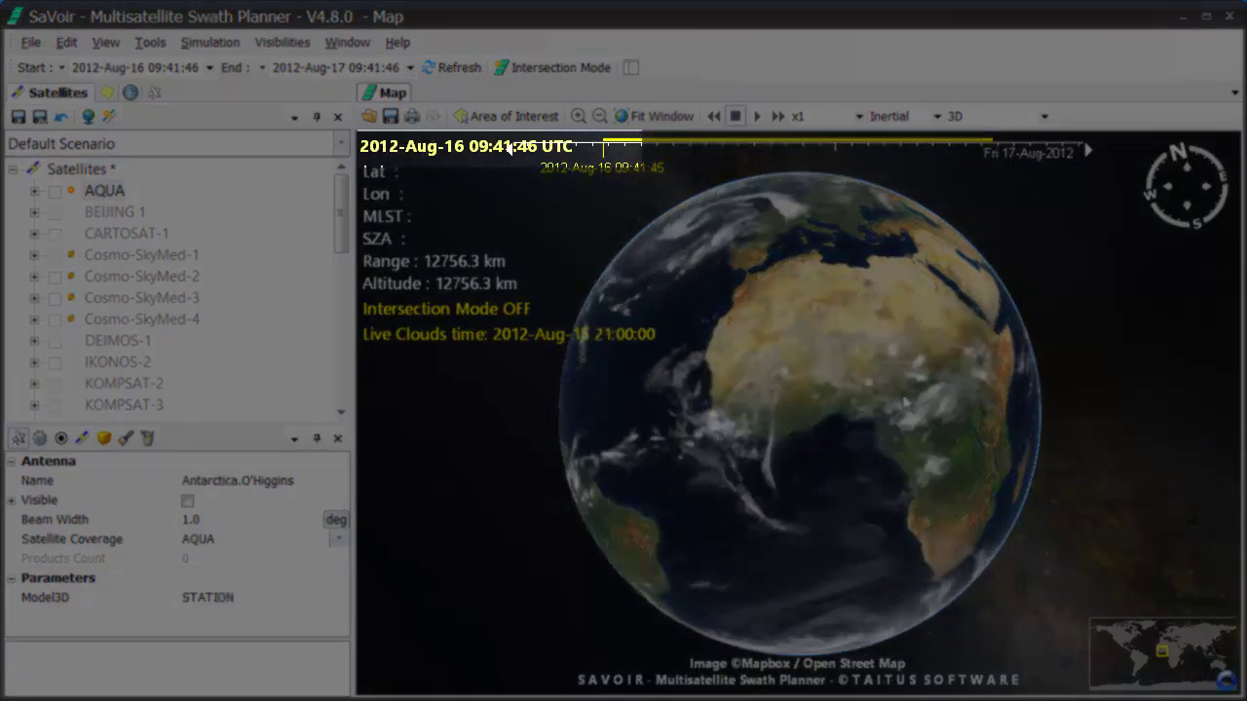
# - View the animated clouds over the Indian Ocean and Asia, and change the map projection to Miller Cylindrical
pyautogui.moveTo(896, 404); pyautogui.dragTo(738, 445)
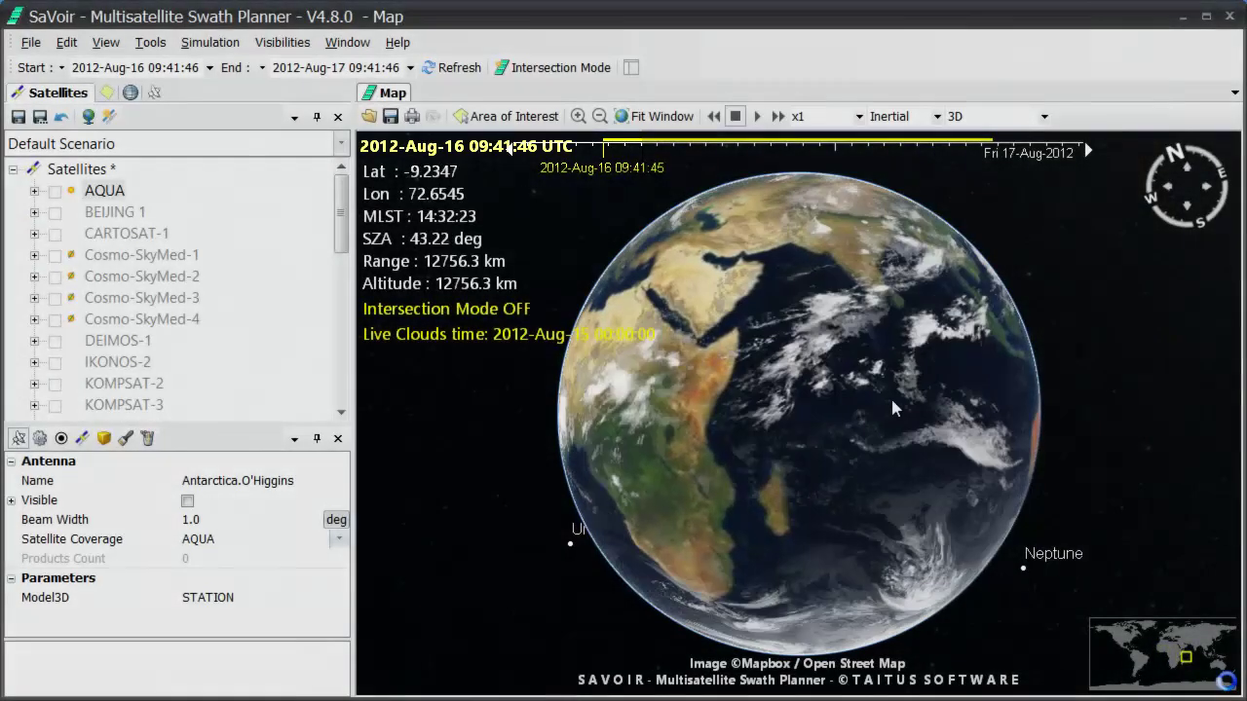
pyautogui.moveTo(891, 396); pyautogui.dragTo(733, 447)
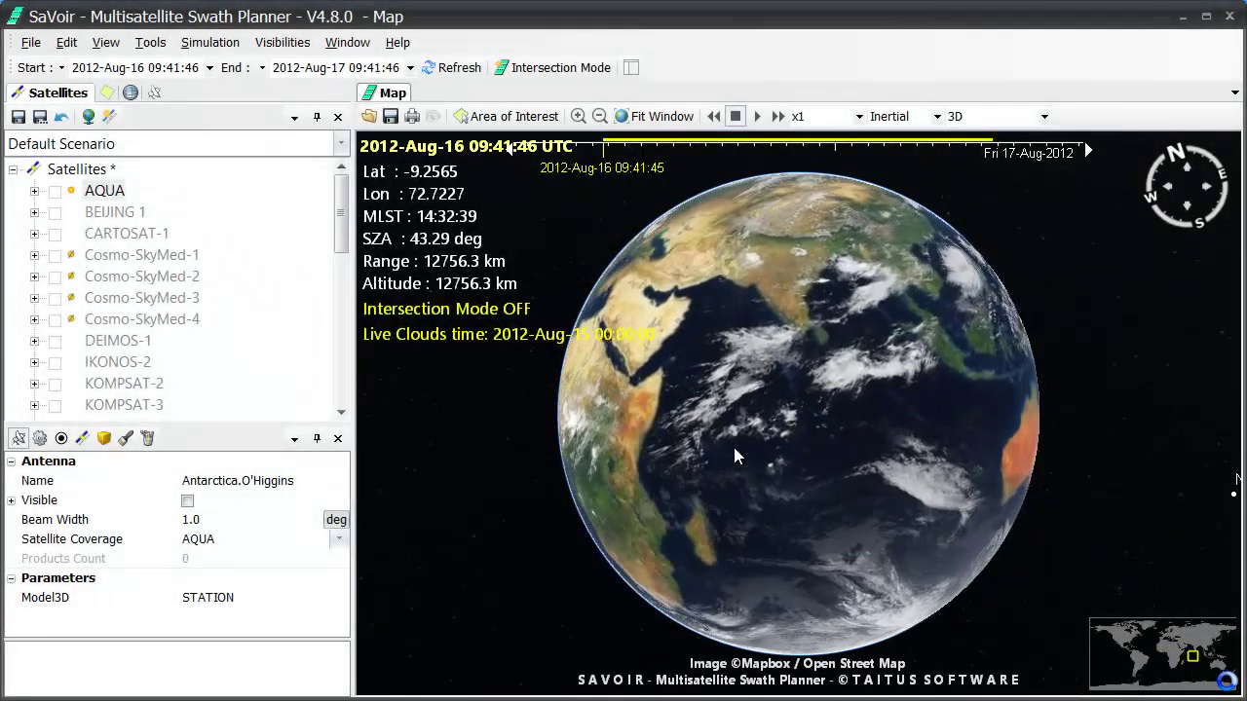
pyautogui.moveTo(900, 412); pyautogui.dragTo(794, 446)
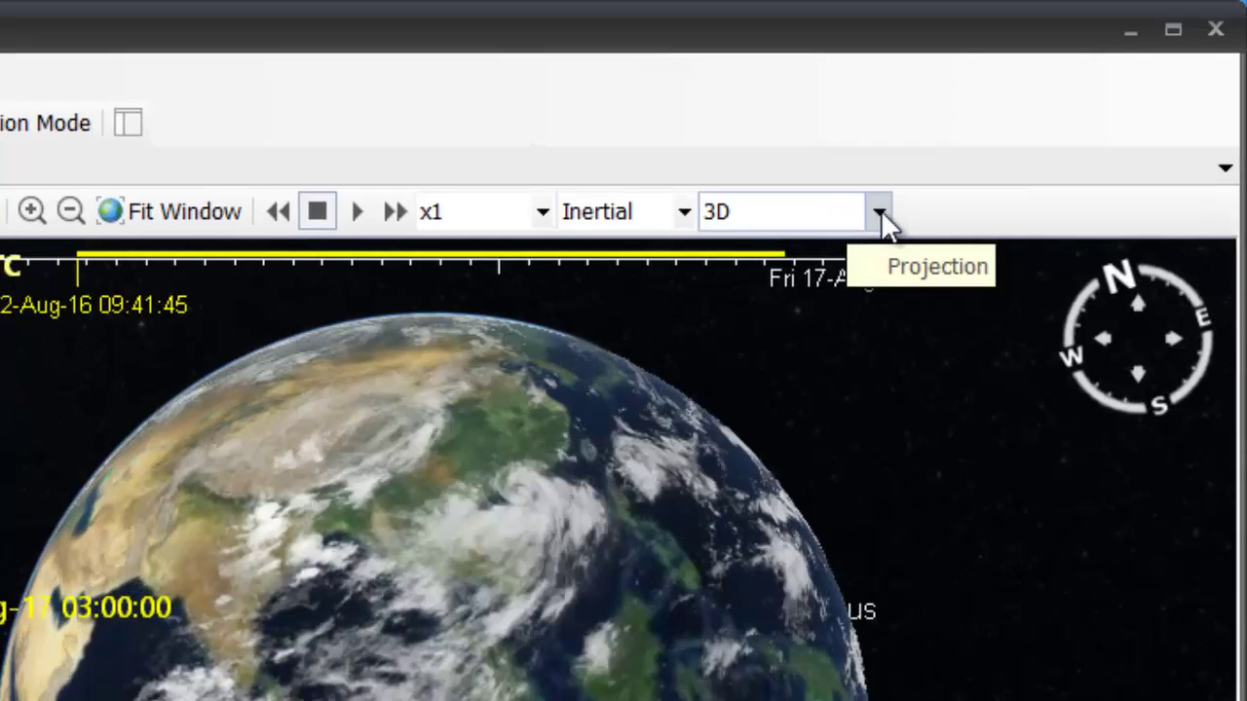
pyautogui.click(879, 211)
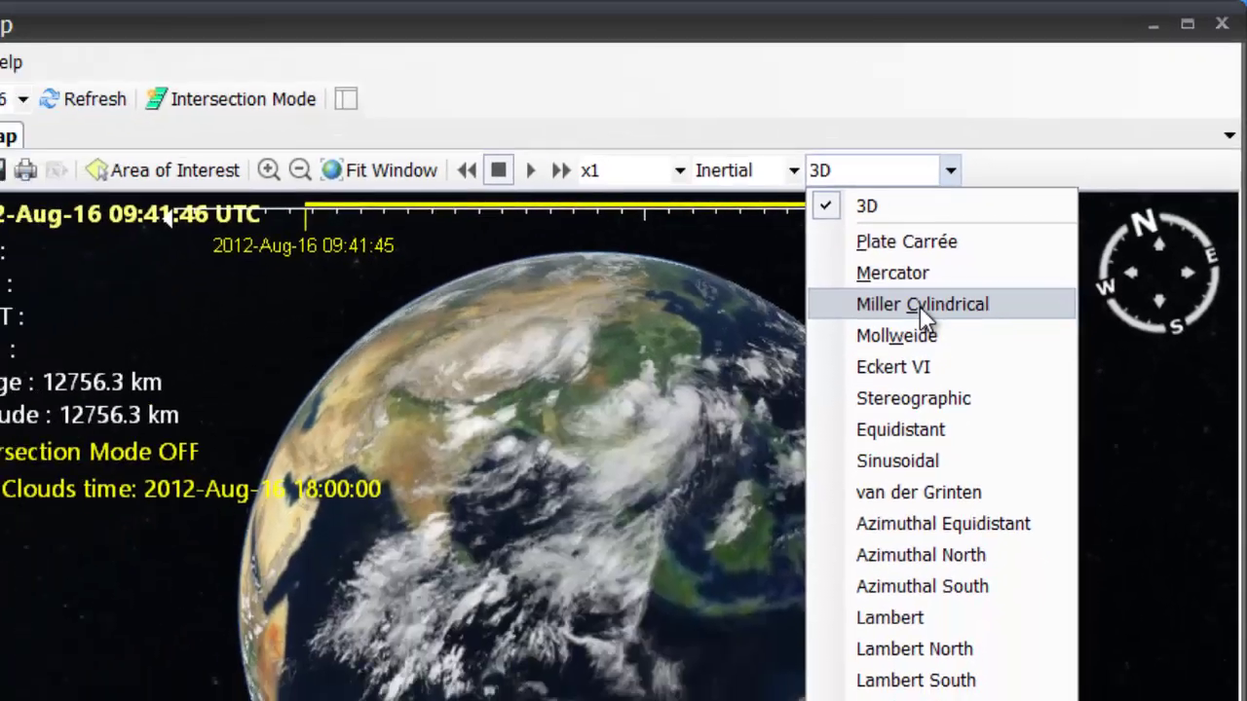
pyautogui.click(680, 697)
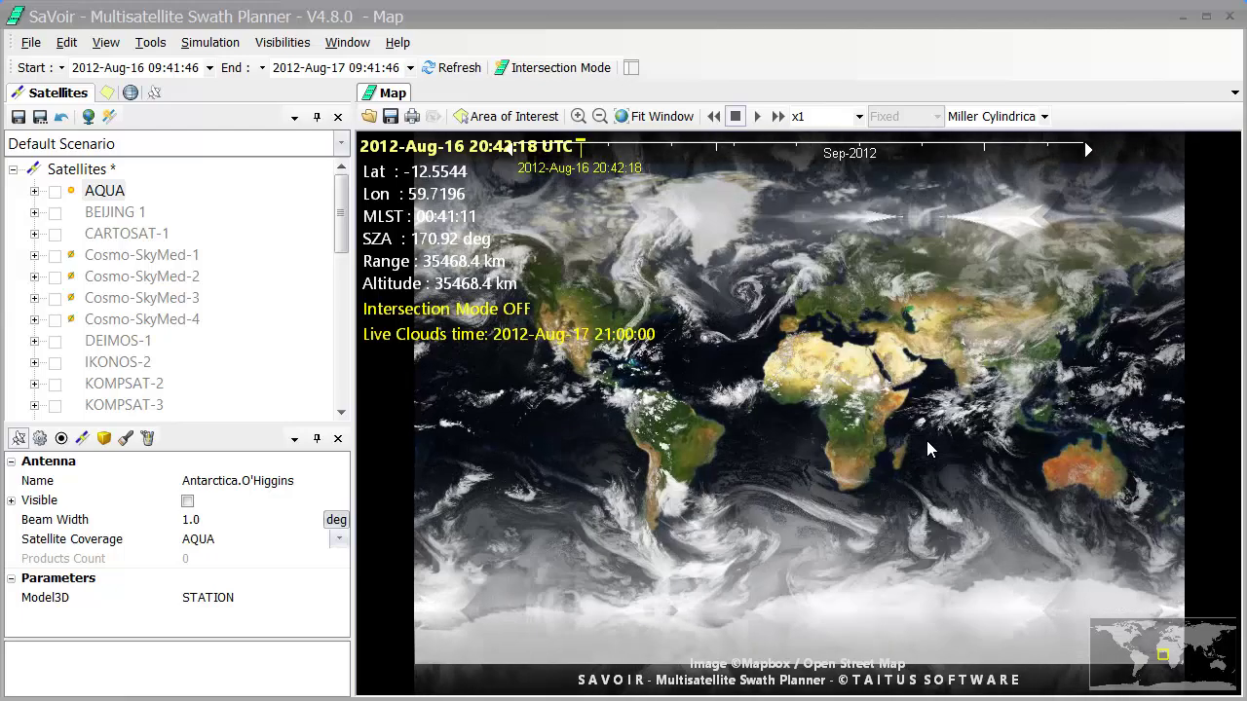
# - Return the map projection to 3D and inspect the animated clouds over Asia and Australia
pyautogui.click(1045, 116)
pyautogui.click(934, 294)
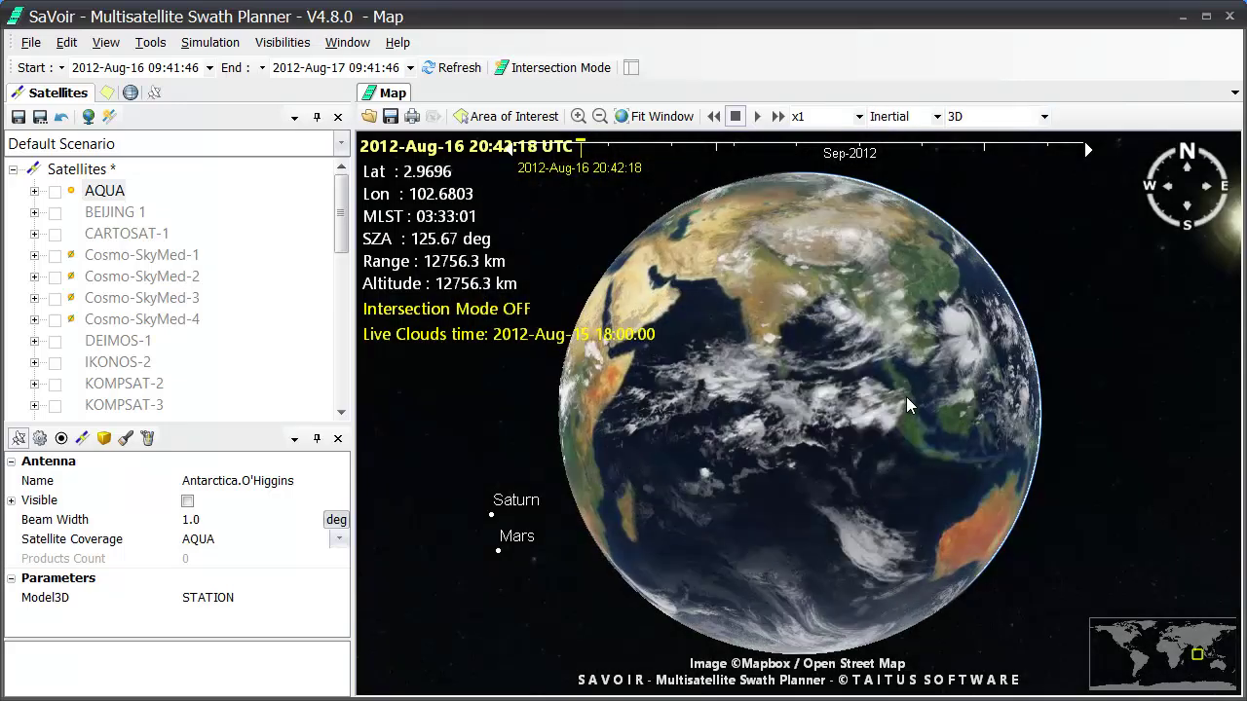
pyautogui.moveTo(906, 405); pyautogui.dragTo(875, 335)
pyautogui.scroll(-3, 789, 469)
pyautogui.scroll(4, 875, 334)
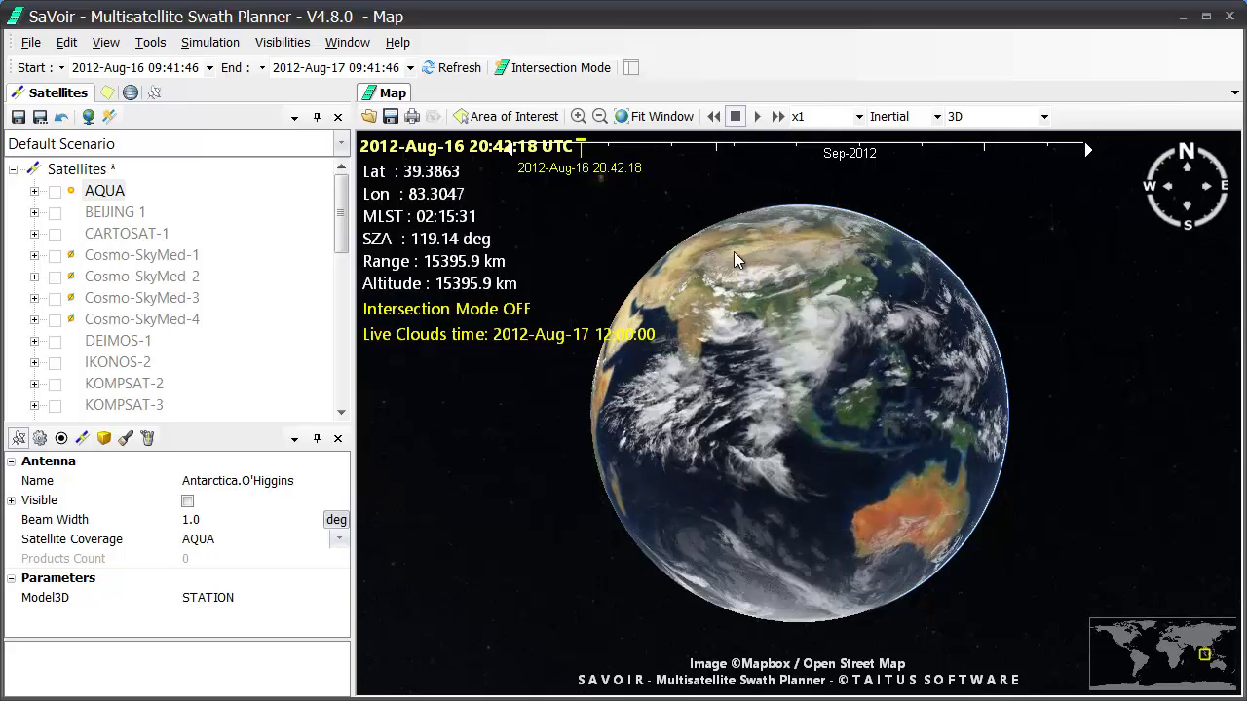
# - Inspect the animated clouds up close over the Indian Ocean and Sumatra, and fit the whole globe back in the map
pyautogui.moveTo(735, 257); pyautogui.dragTo(808, 554)
pyautogui.scroll(5, 808, 553)
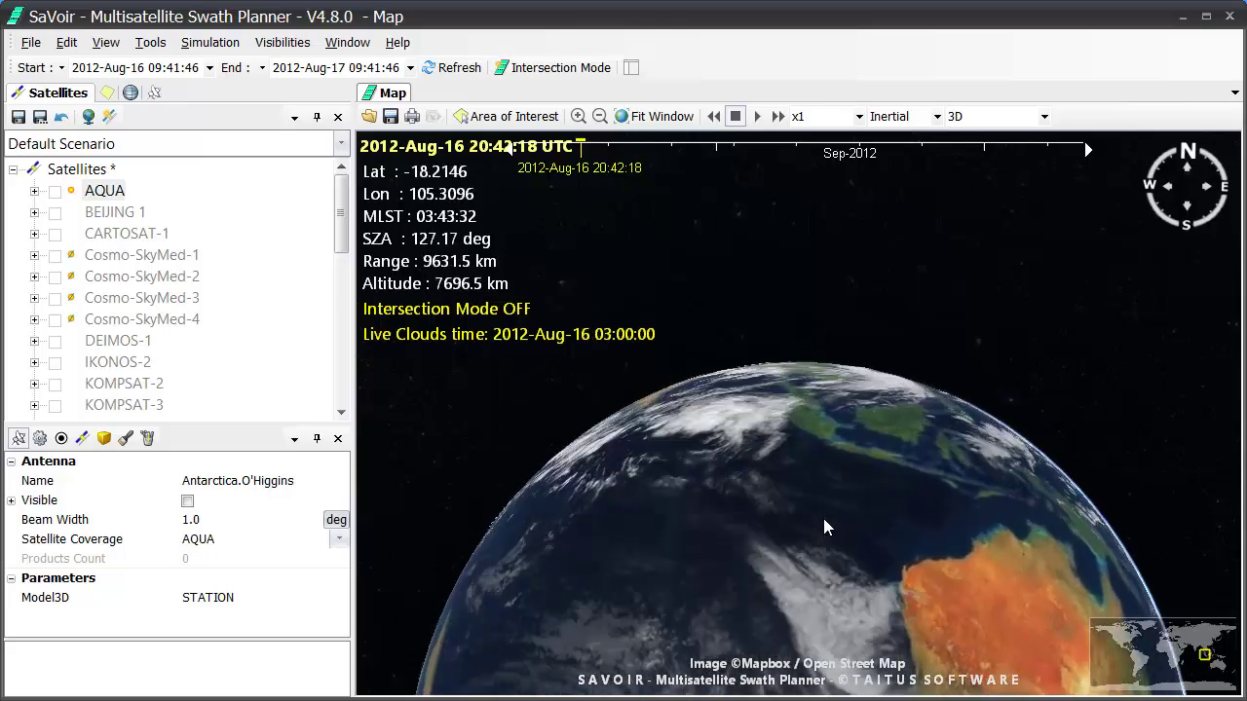
pyautogui.scroll(4, 799, 553)
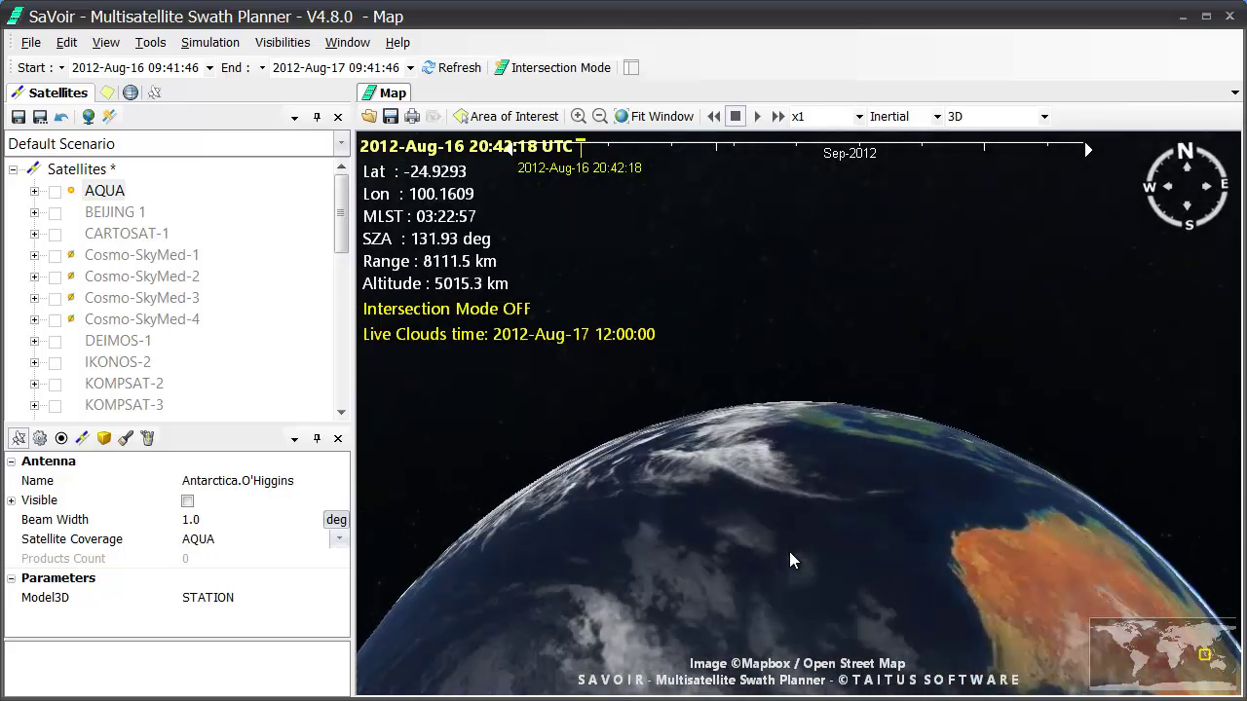
pyautogui.scroll(1, 790, 560)
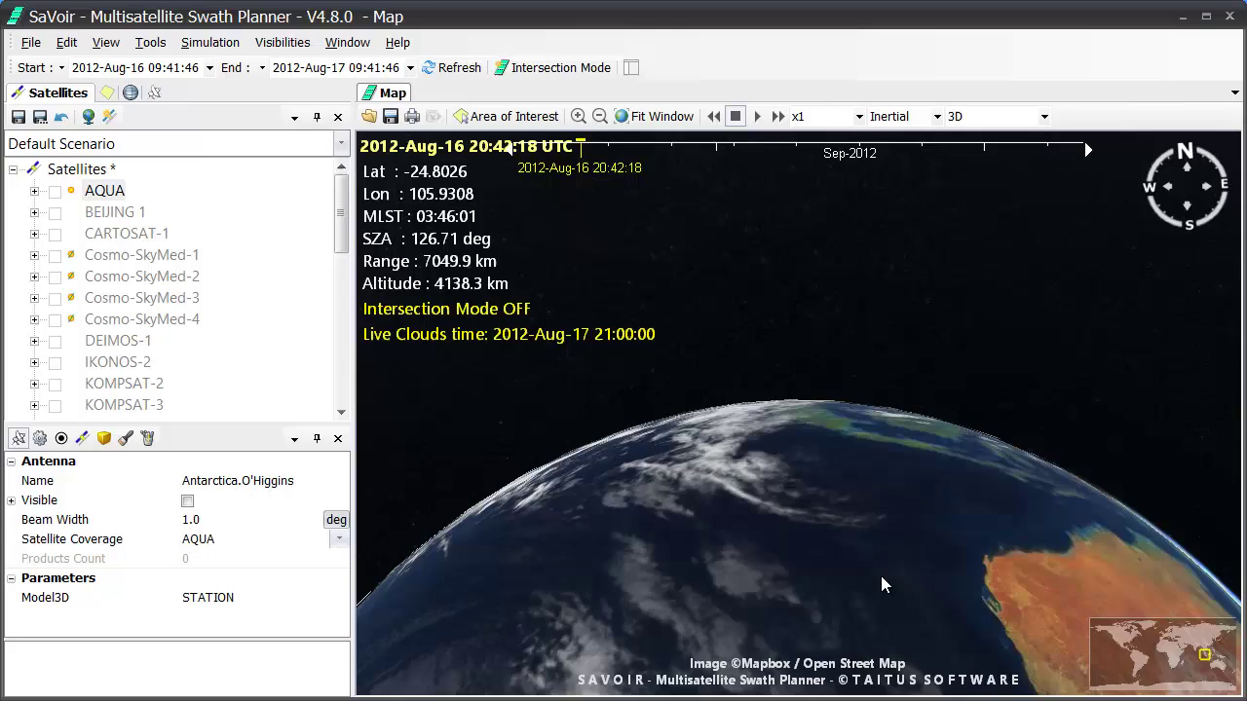
pyautogui.scroll(2, 879, 580)
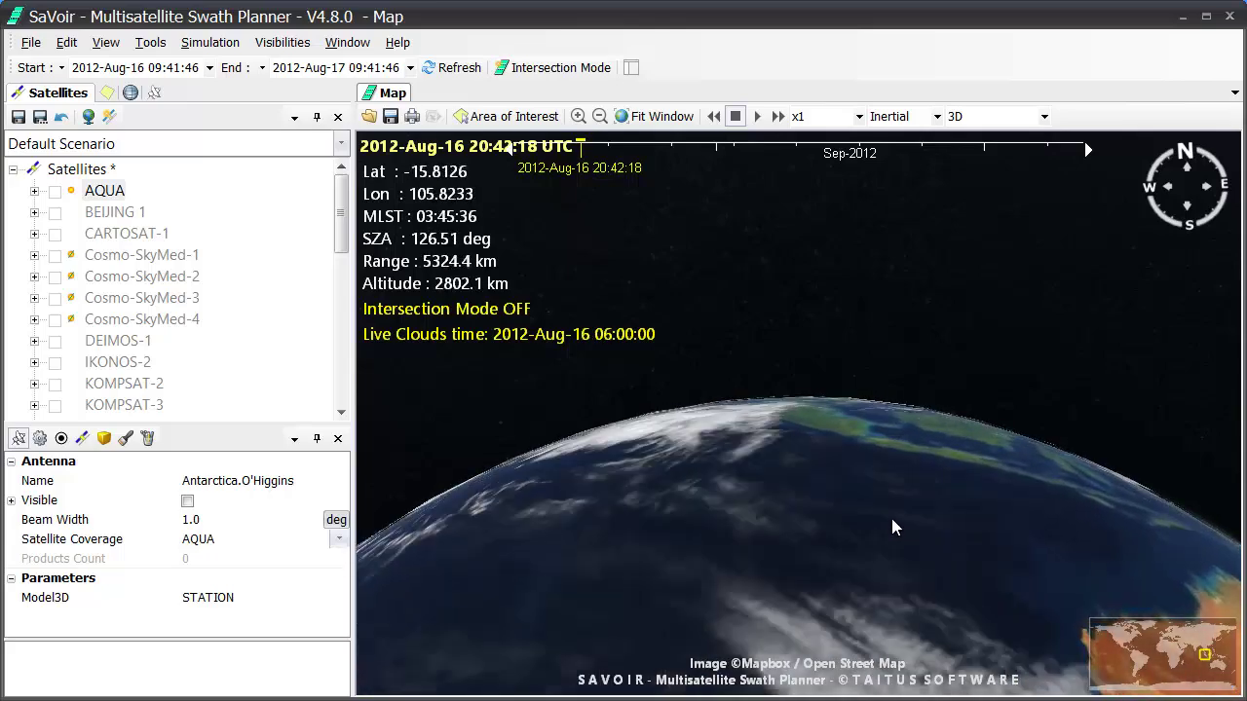
pyautogui.scroll(2, 865, 546)
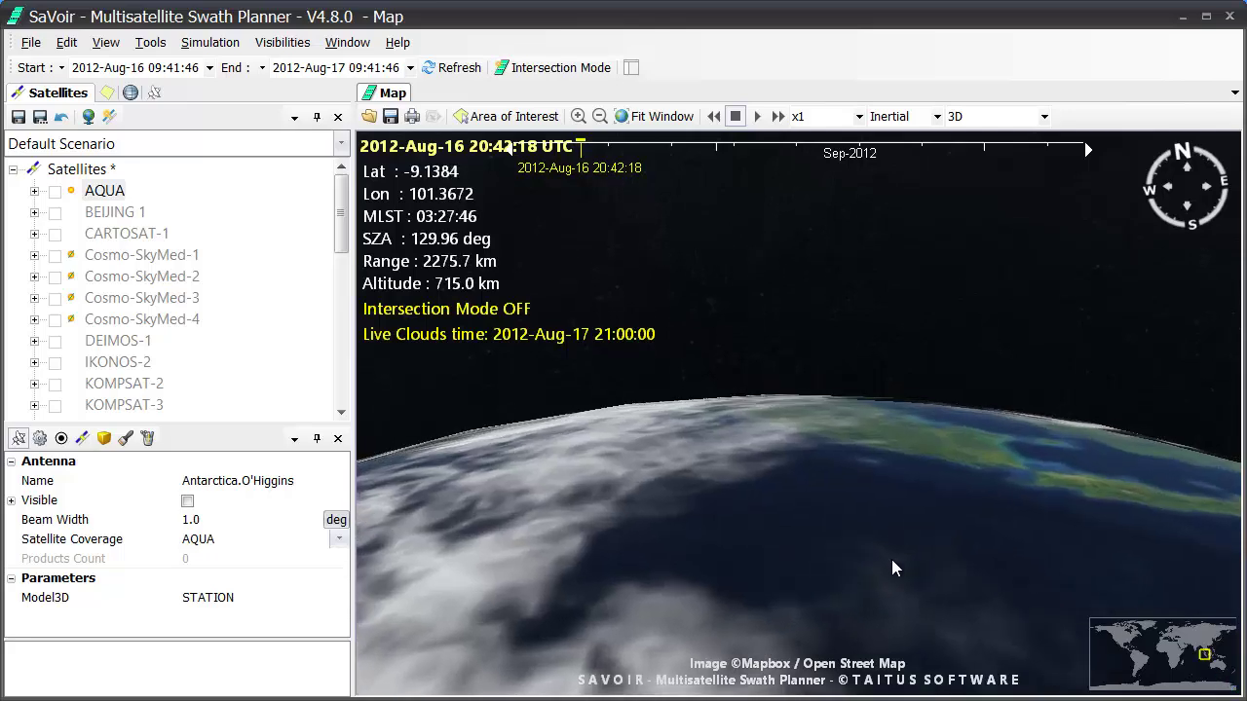
pyautogui.scroll(2, 896, 568)
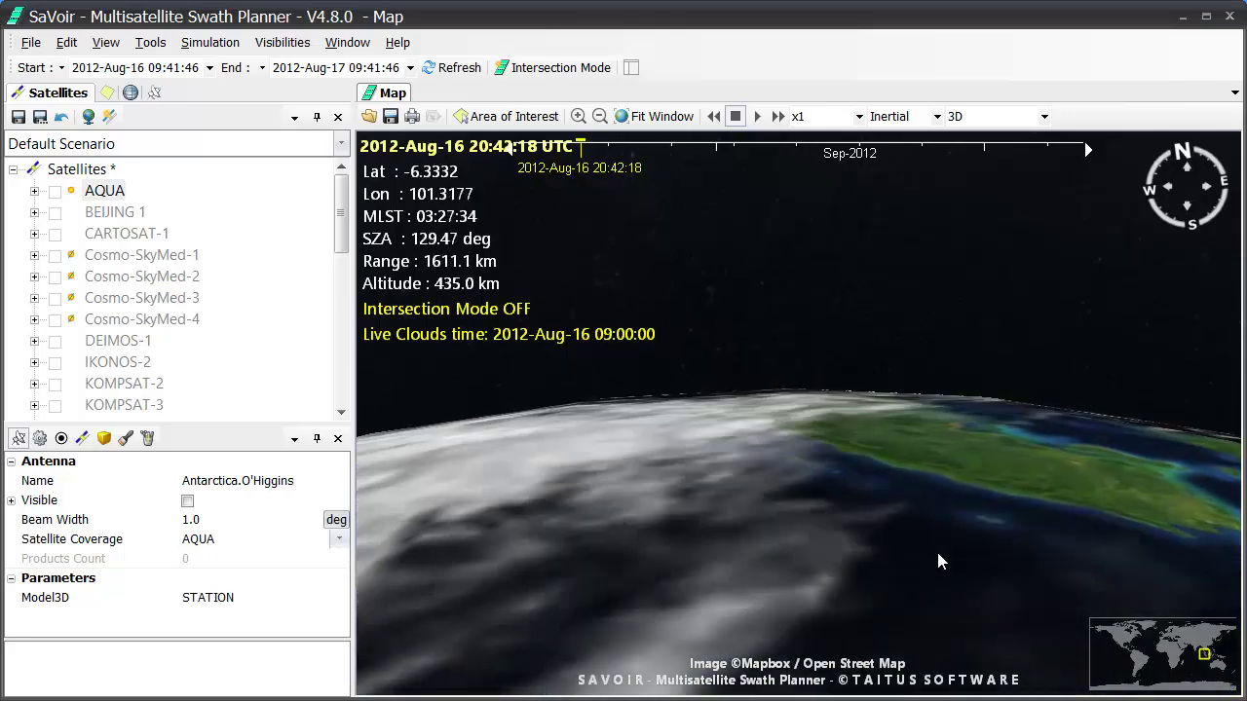
pyautogui.scroll(2, 940, 562)
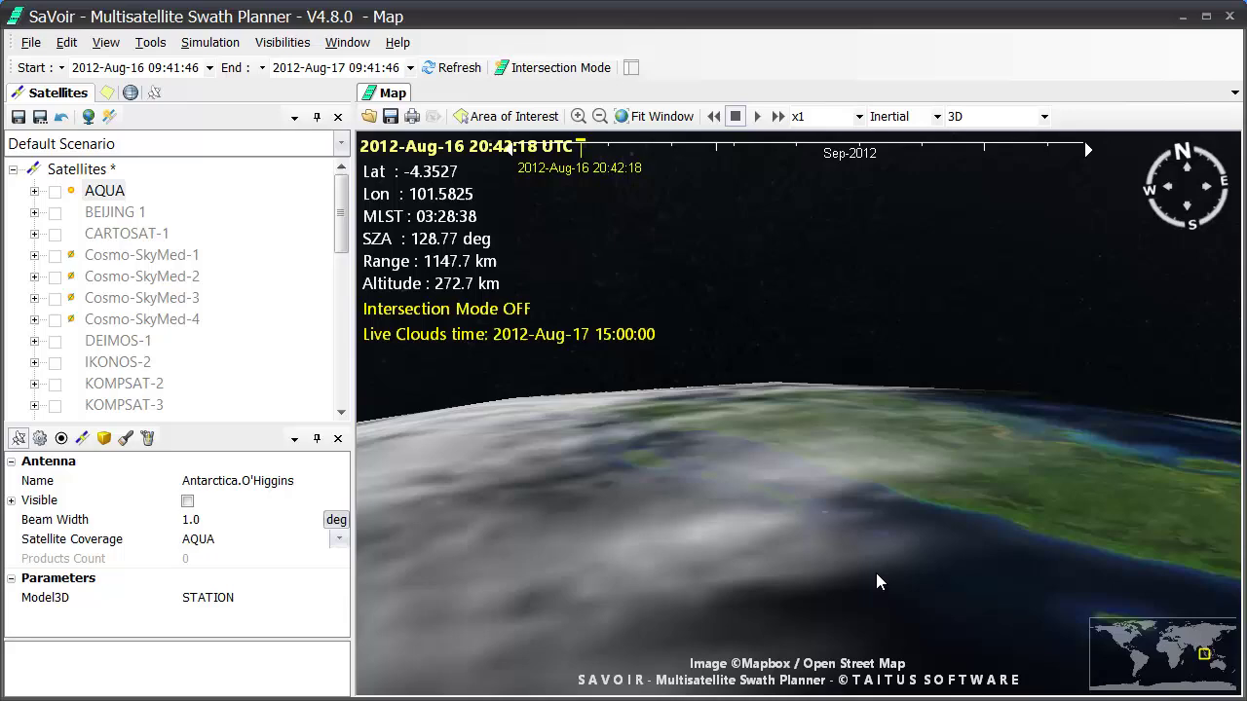
pyautogui.scroll(2, 877, 606)
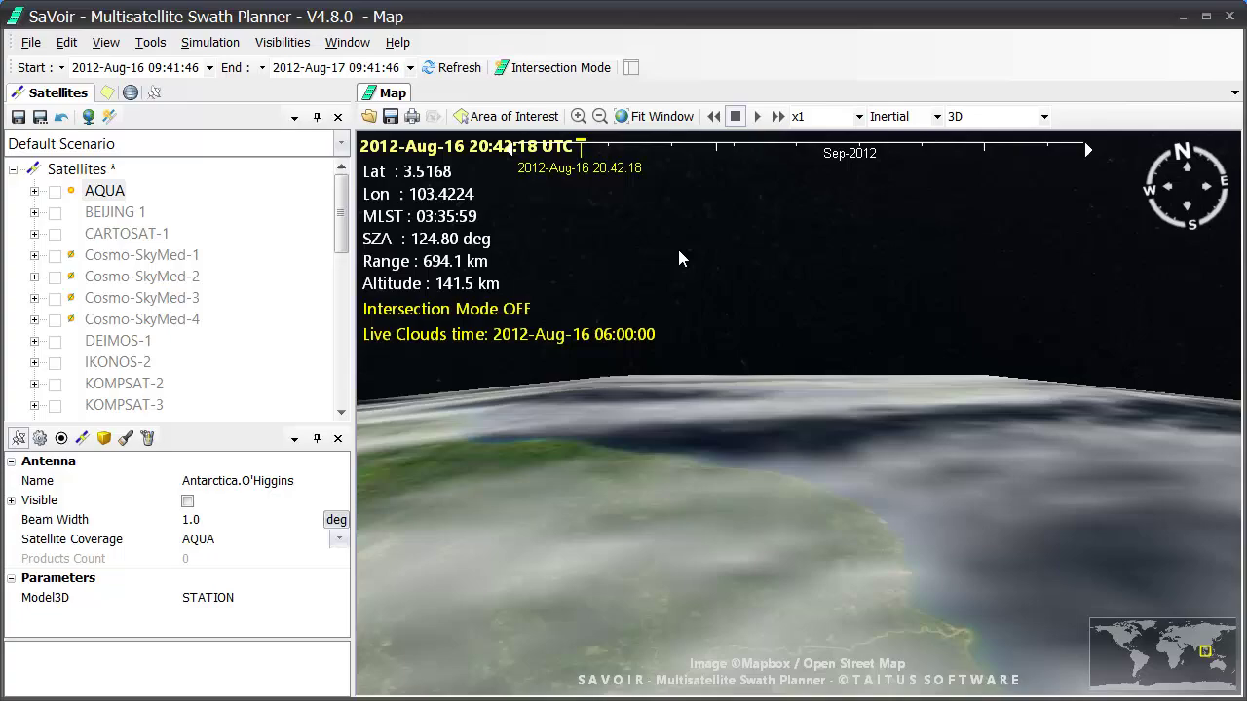
pyautogui.click(655, 116)
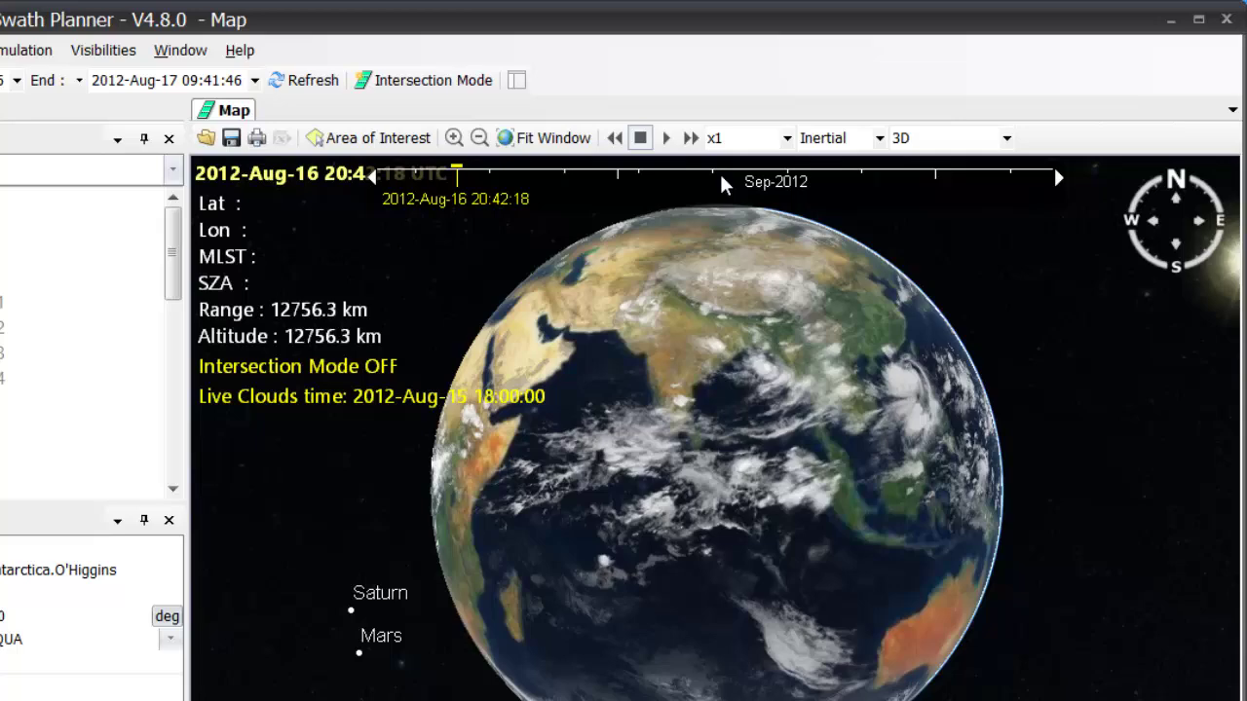
# - Jump the simulation time to 10 September 2012 on the time bar and widen the bar's range to cover more months
pyautogui.click(802, 155)
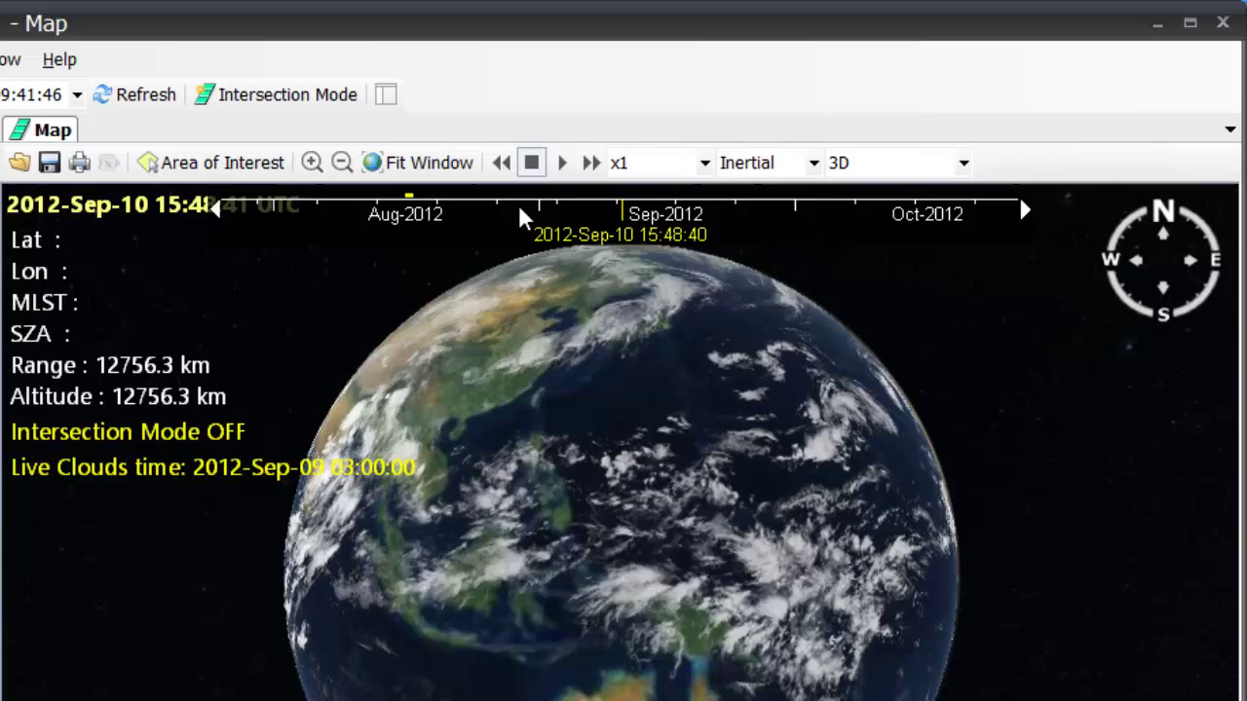
pyautogui.scroll(-2, 523, 216)
pyautogui.scroll(-2, 523, 216)
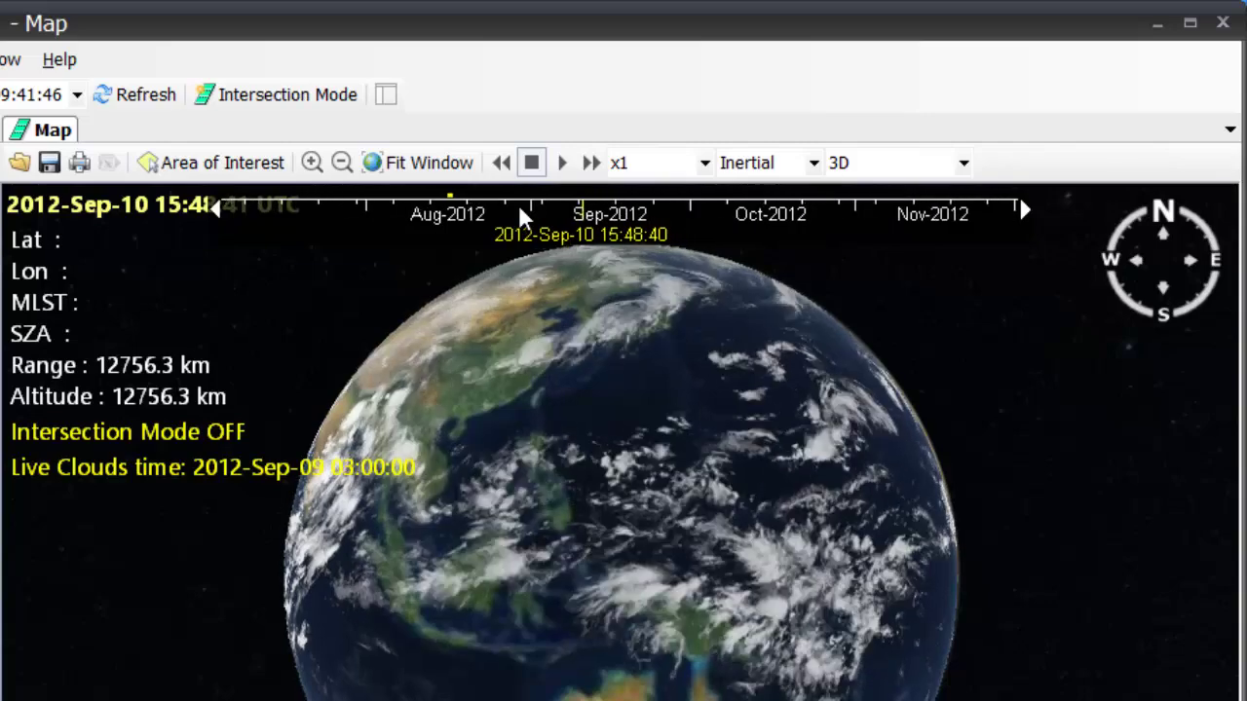
pyautogui.scroll(-1, 519, 209)
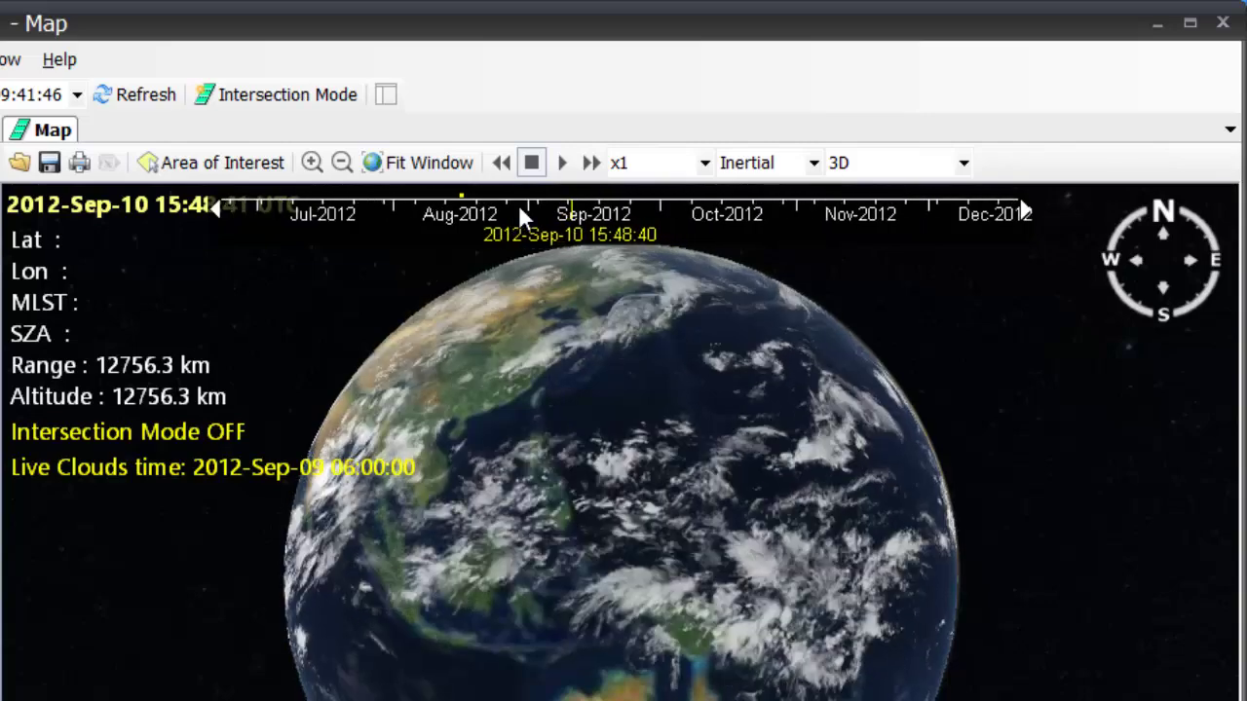
pyautogui.scroll(-1, 519, 210)
pyautogui.scroll(-1, 519, 212)
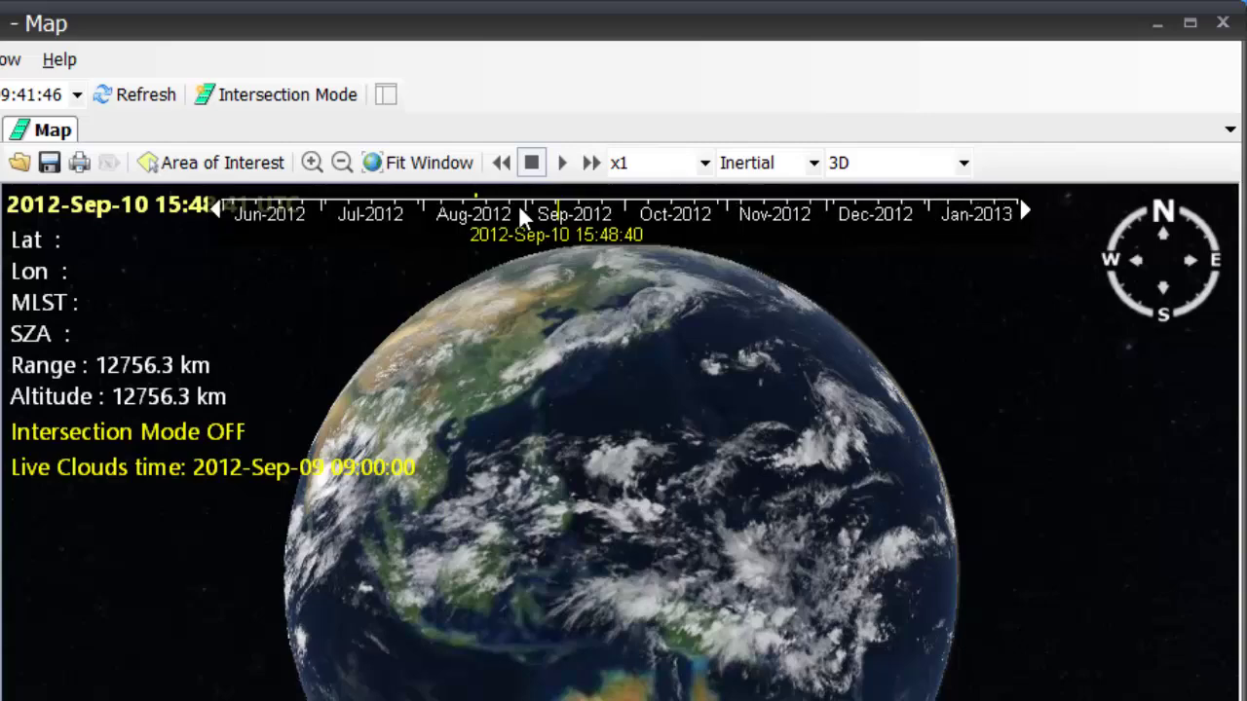
pyautogui.scroll(-1, 513, 212)
pyautogui.scroll(-1, 468, 210)
pyautogui.scroll(-1, 412, 212)
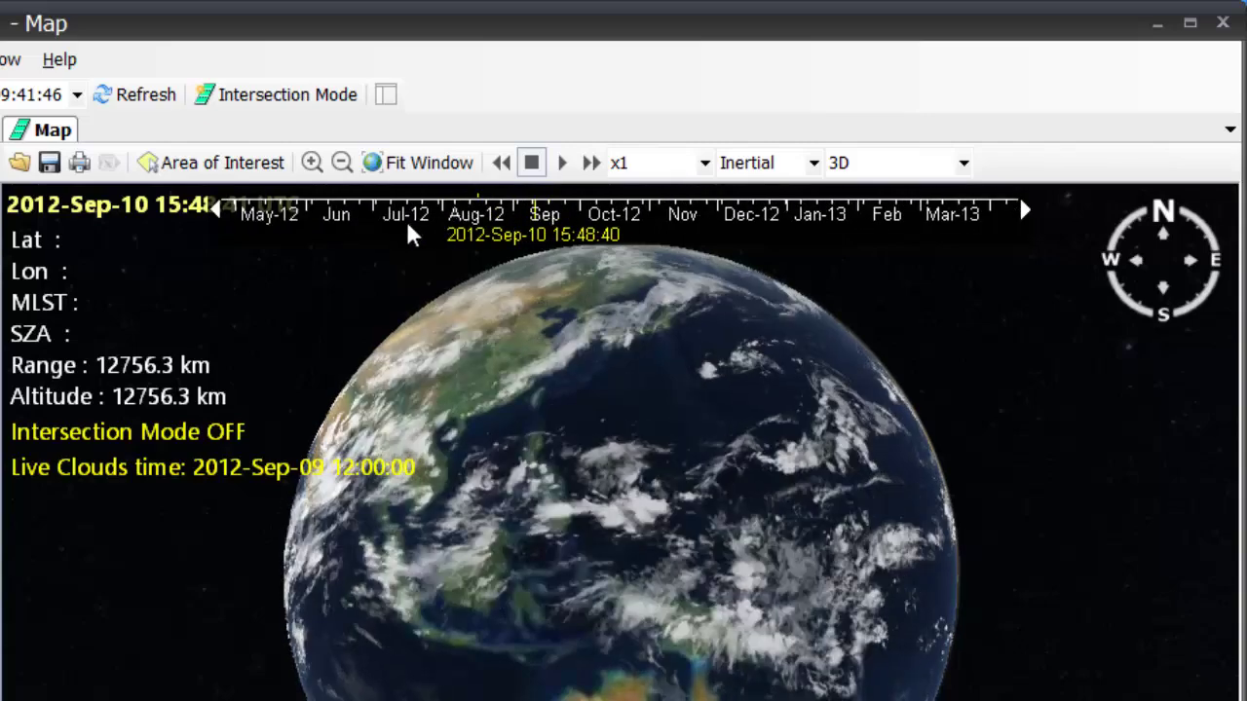
# - Extend the time bar's range further and move the simulation time to 18 April 2012
pyautogui.scroll(-1, 390, 211)
pyautogui.scroll(-1, 350, 212)
pyautogui.scroll(-1, 321, 212)
pyautogui.scroll(-1, 263, 217)
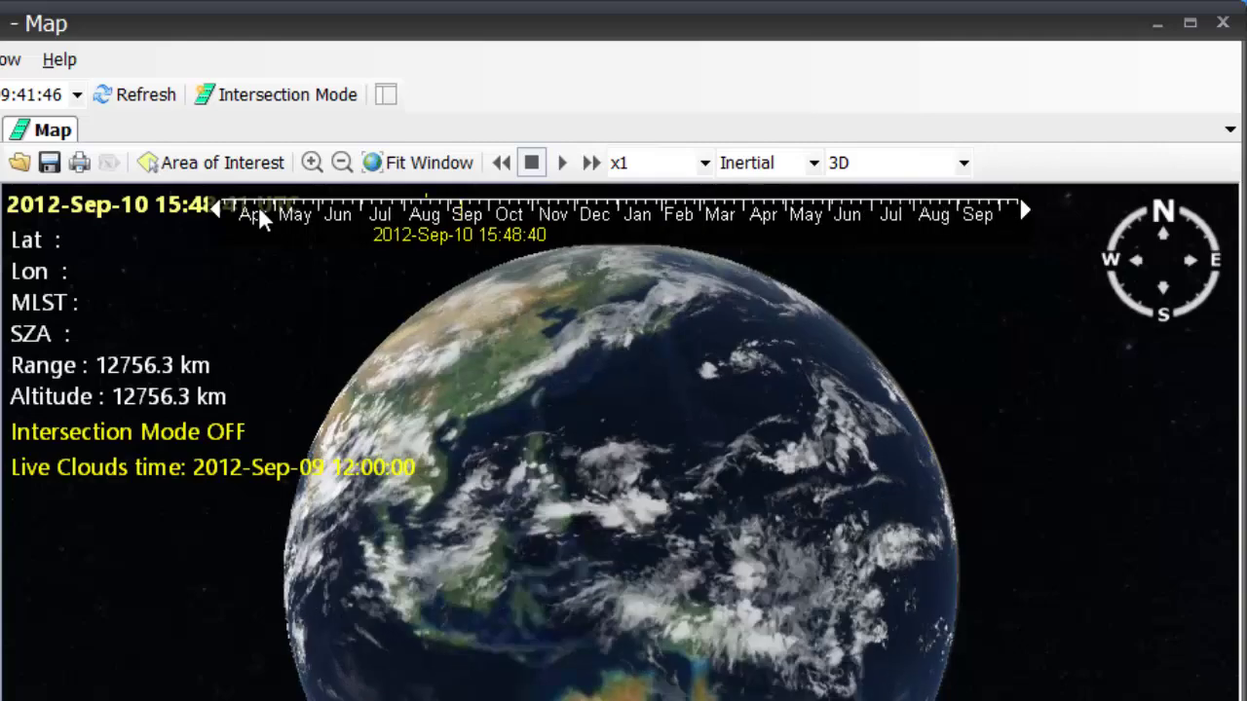
pyautogui.click(258, 214)
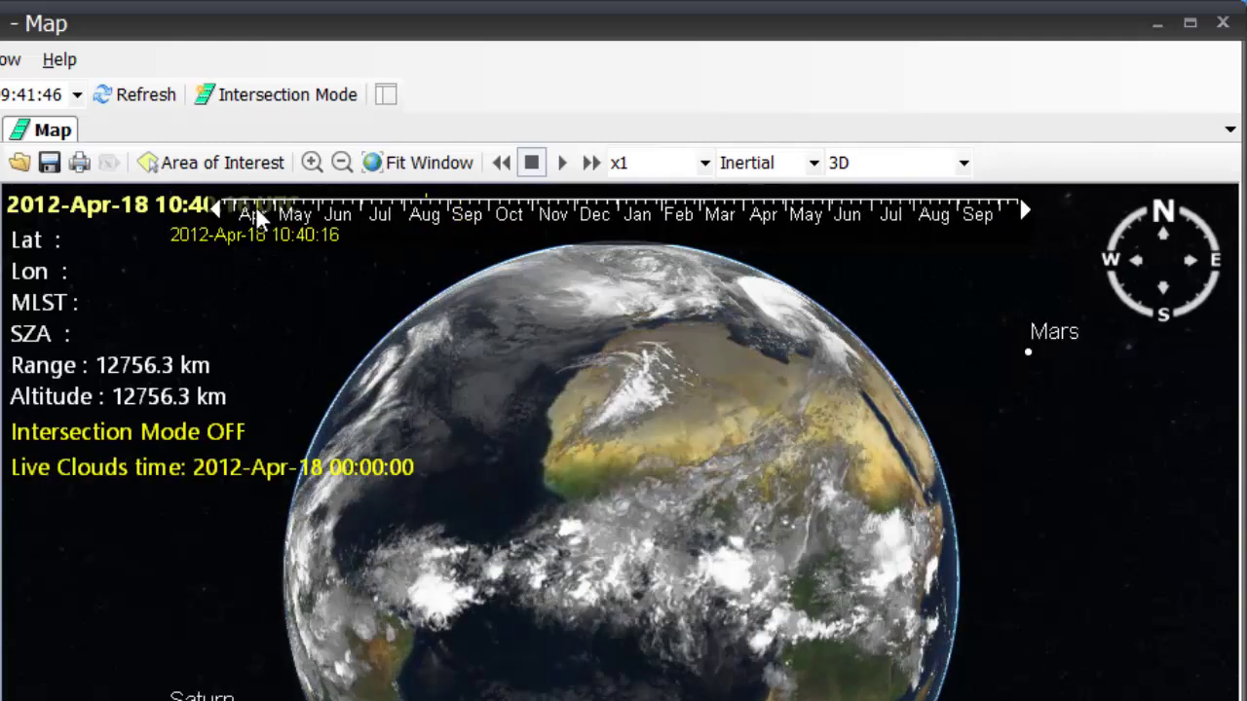
pyautogui.scroll(-1, 258, 216)
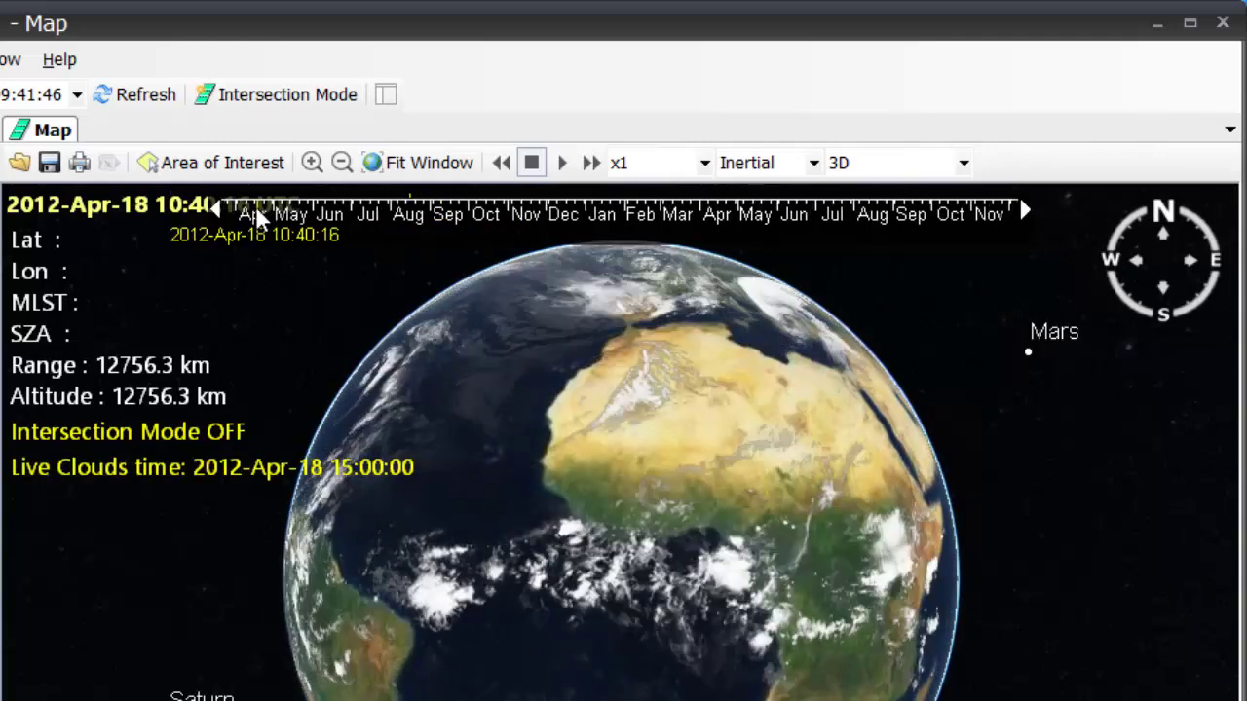
pyautogui.scroll(-1, 258, 216)
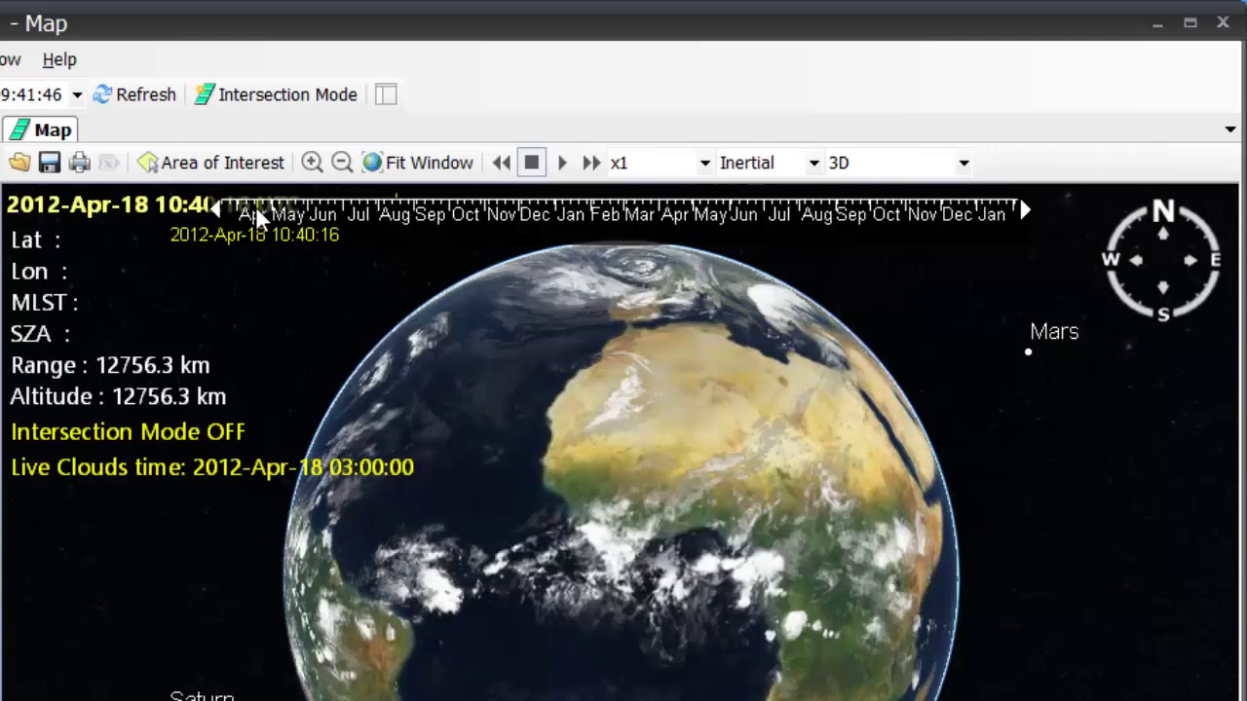
pyautogui.scroll(-1, 258, 217)
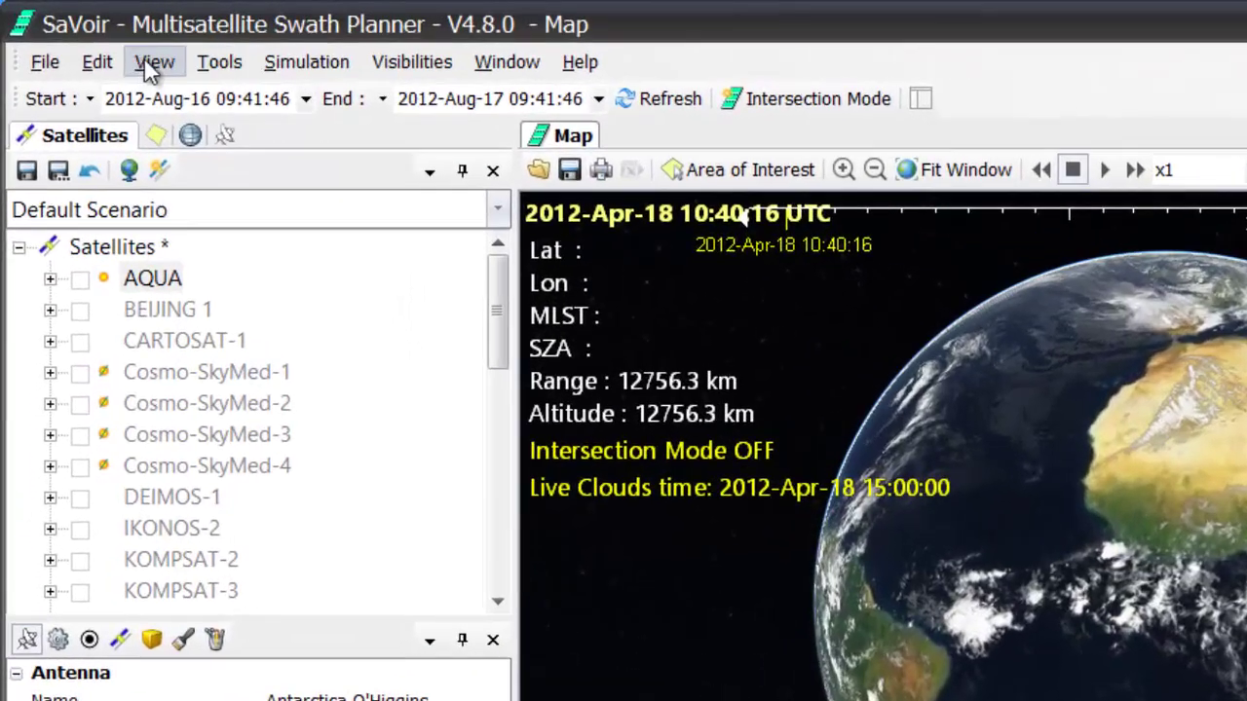
# - Switch the live clouds from animated to static display
pyautogui.click(153, 63)
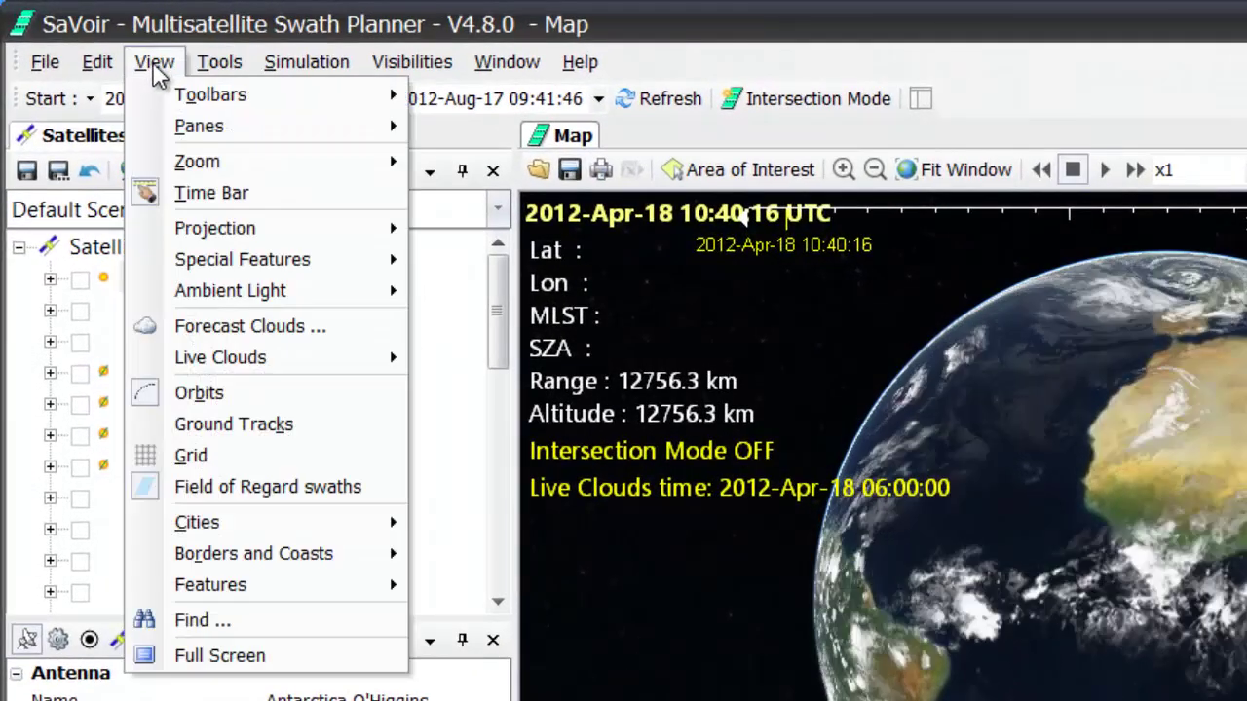
pyautogui.moveTo(280, 368)
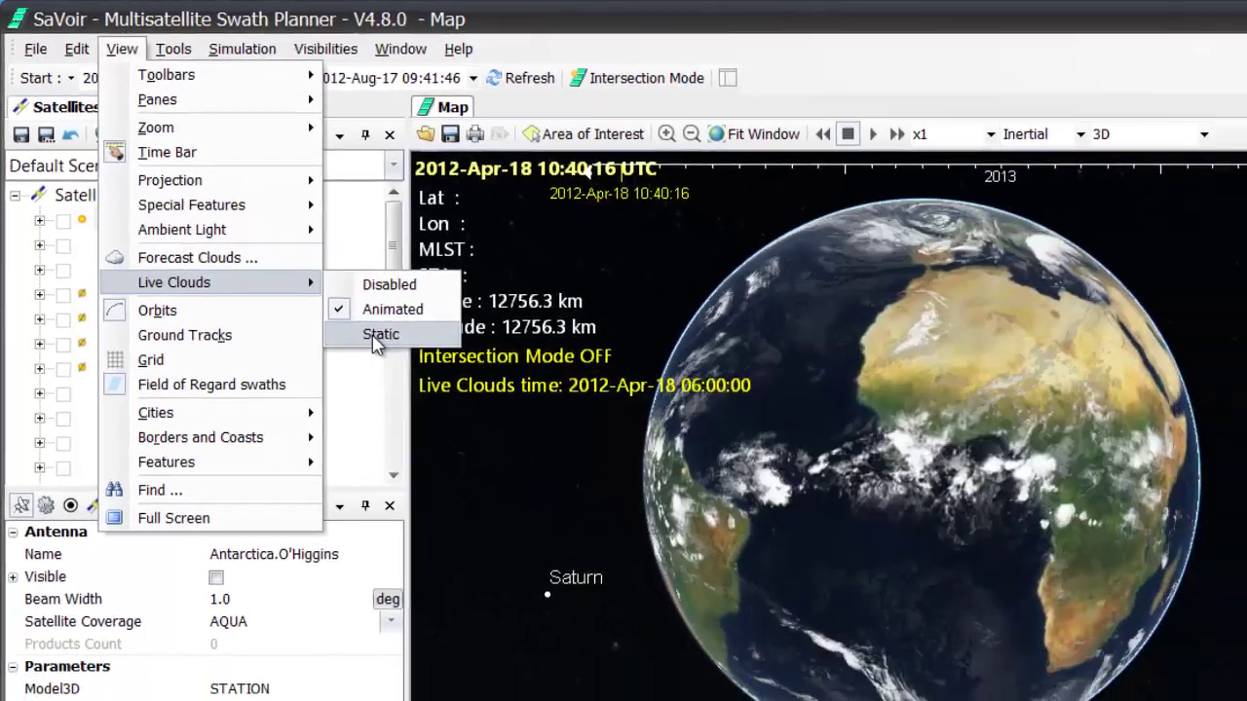
pyautogui.click(455, 401)
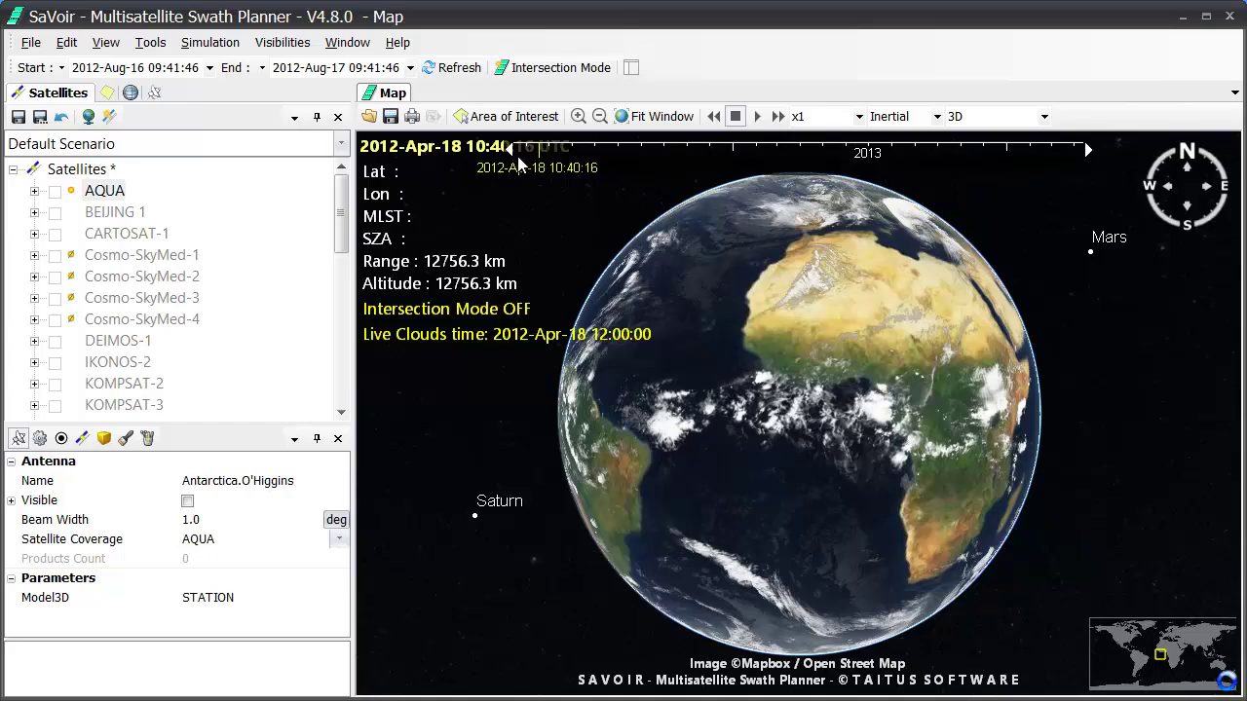
# - Shift the simulation time to 11 May 2012 and back to 18 April 2012 at 13:42, adjusting the time bar's range
pyautogui.scroll(1, 563, 166)
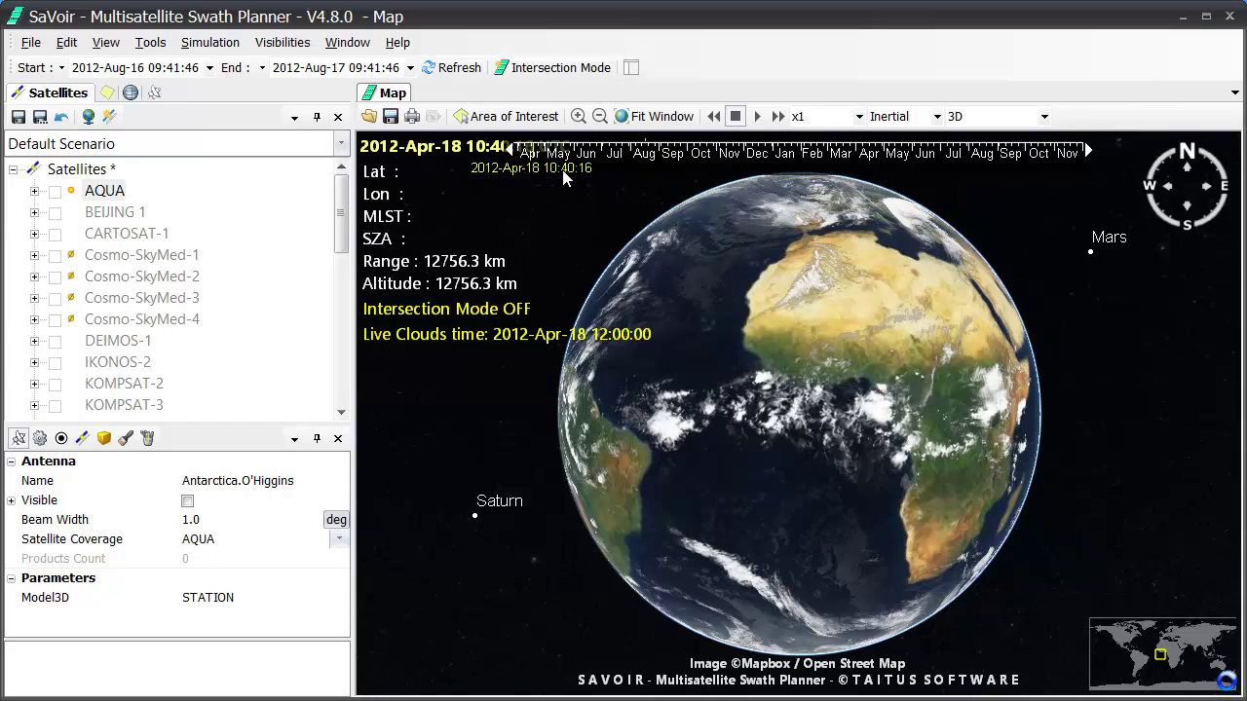
pyautogui.moveTo(568, 164); pyautogui.dragTo(535, 158)
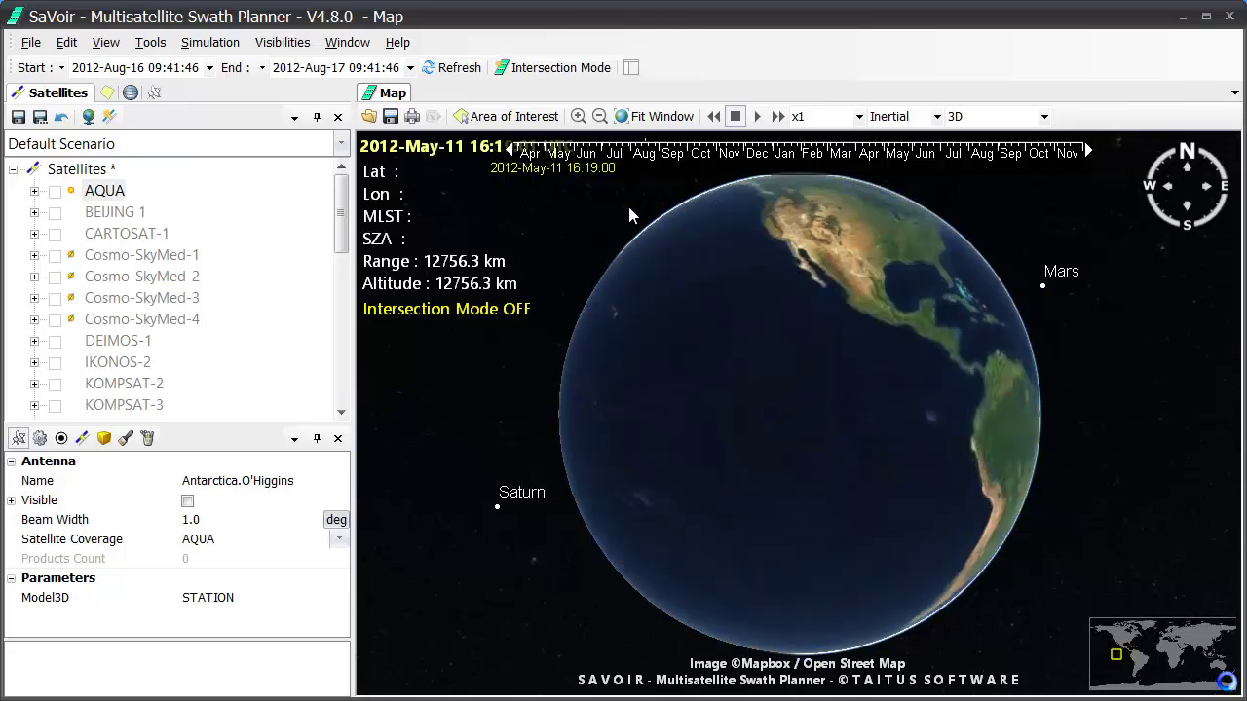
pyautogui.moveTo(804, 181); pyautogui.dragTo(781, 158)
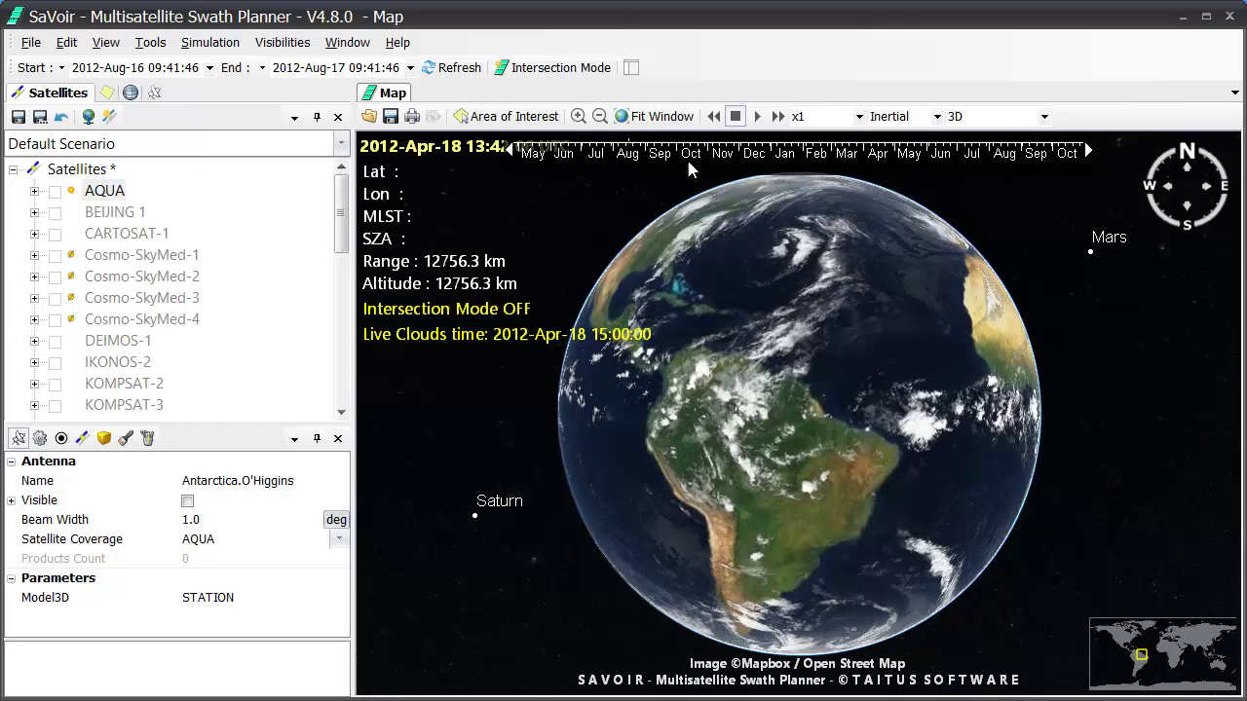
pyautogui.scroll(1, 687, 161)
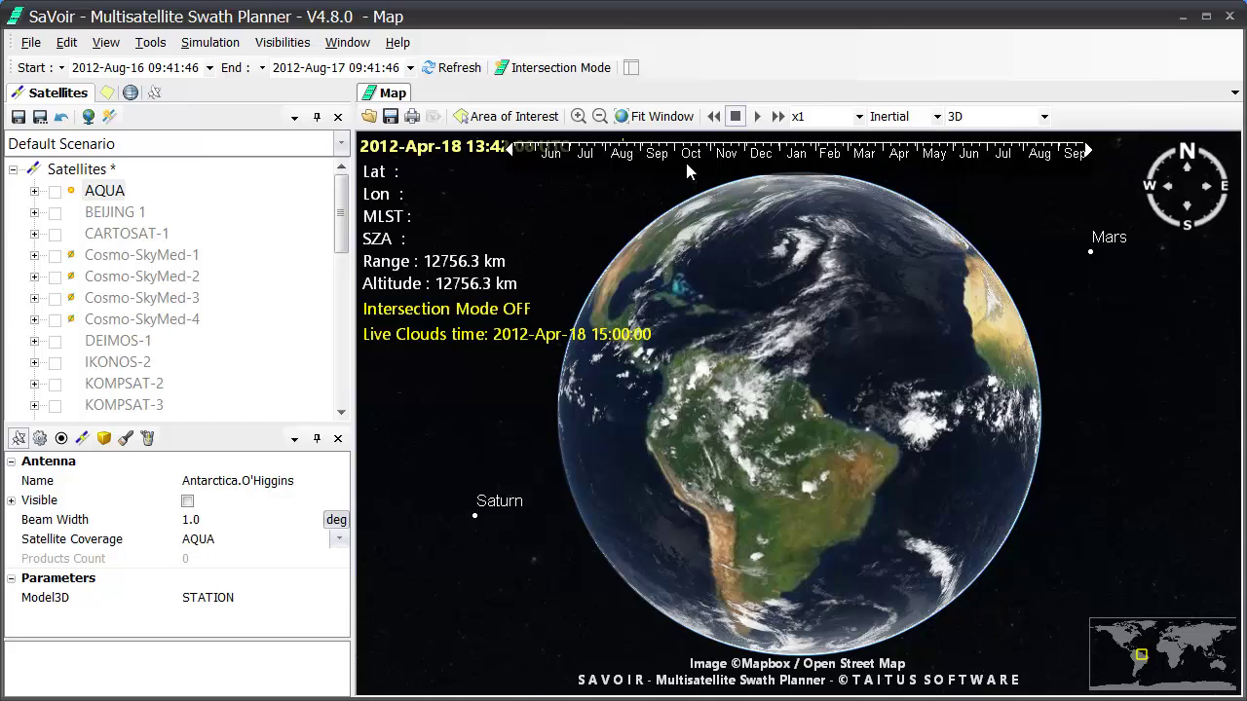
pyautogui.scroll(1, 685, 163)
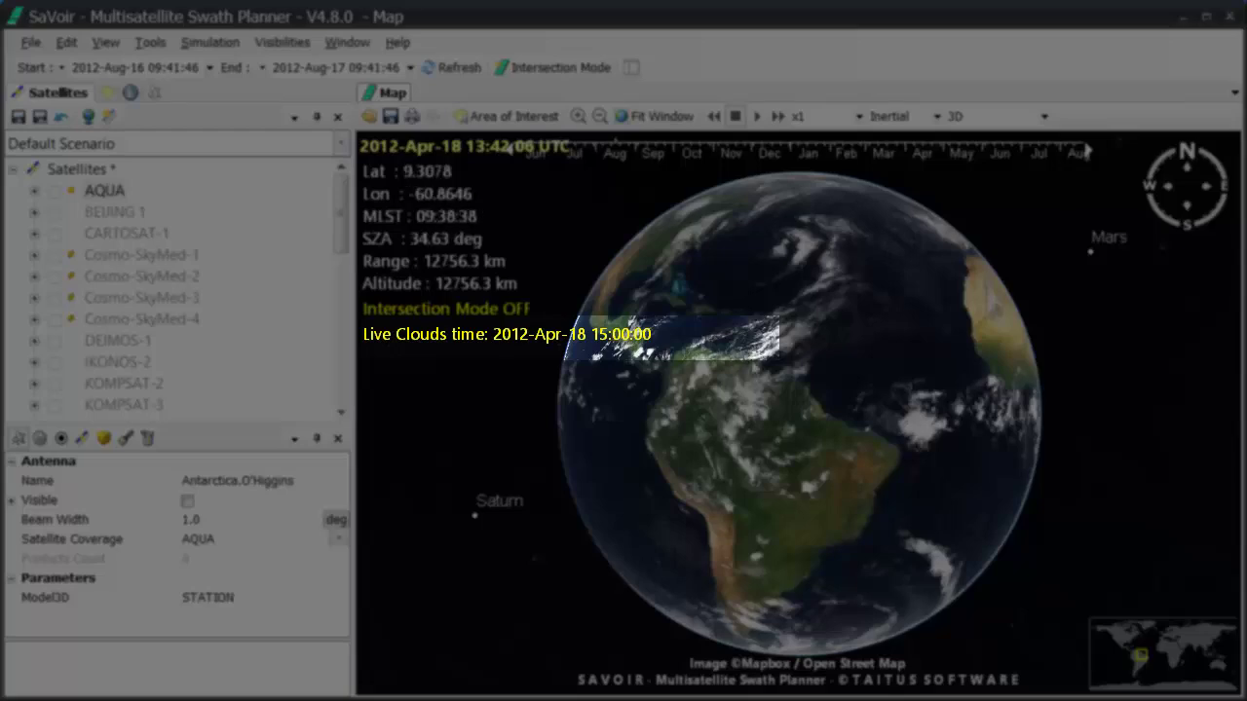
# - Examine the static clouds from South America across the Atlantic to Africa and the Middle East, and fit the whole globe back in the map
pyautogui.scroll(1, 701, 356)
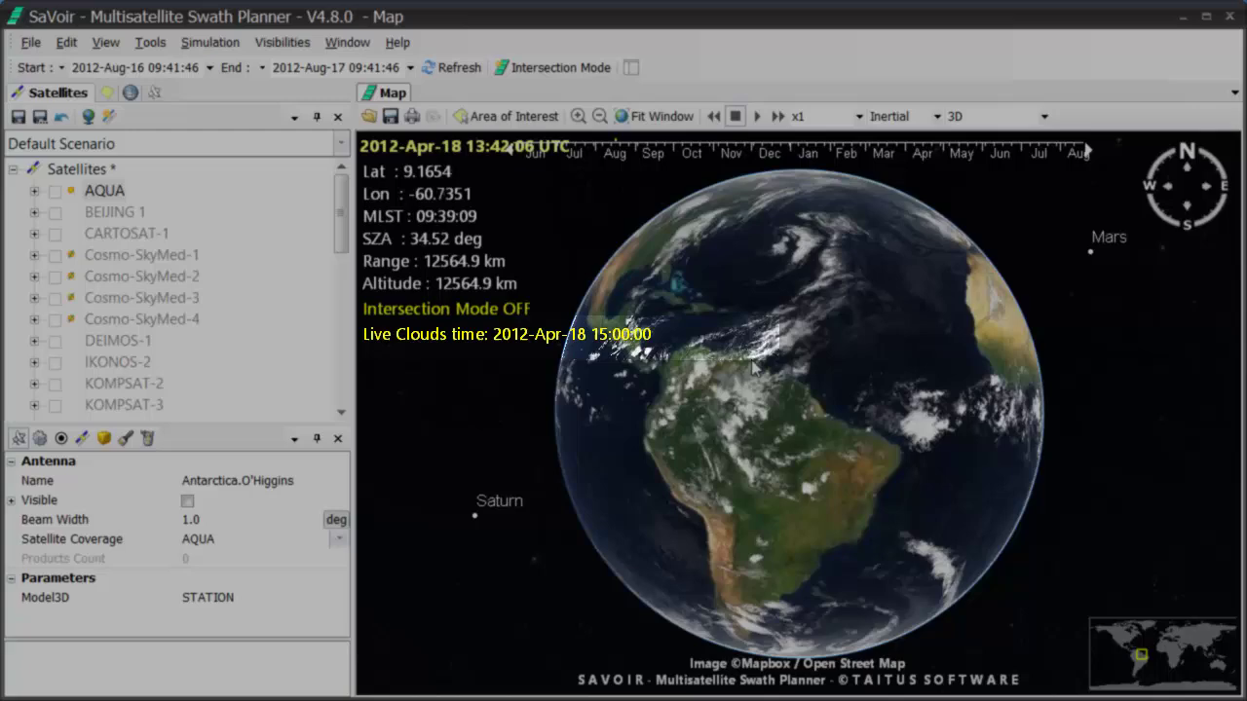
pyautogui.scroll(3, 931, 439)
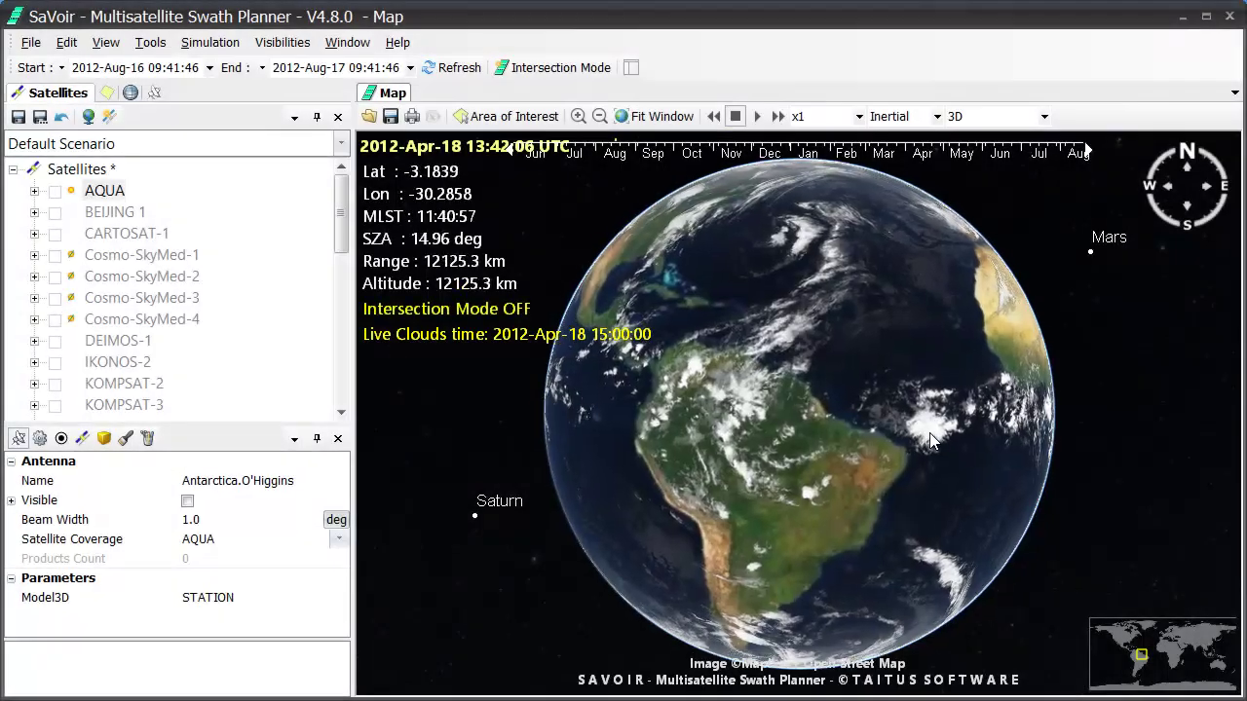
pyautogui.moveTo(930, 433); pyautogui.dragTo(828, 437)
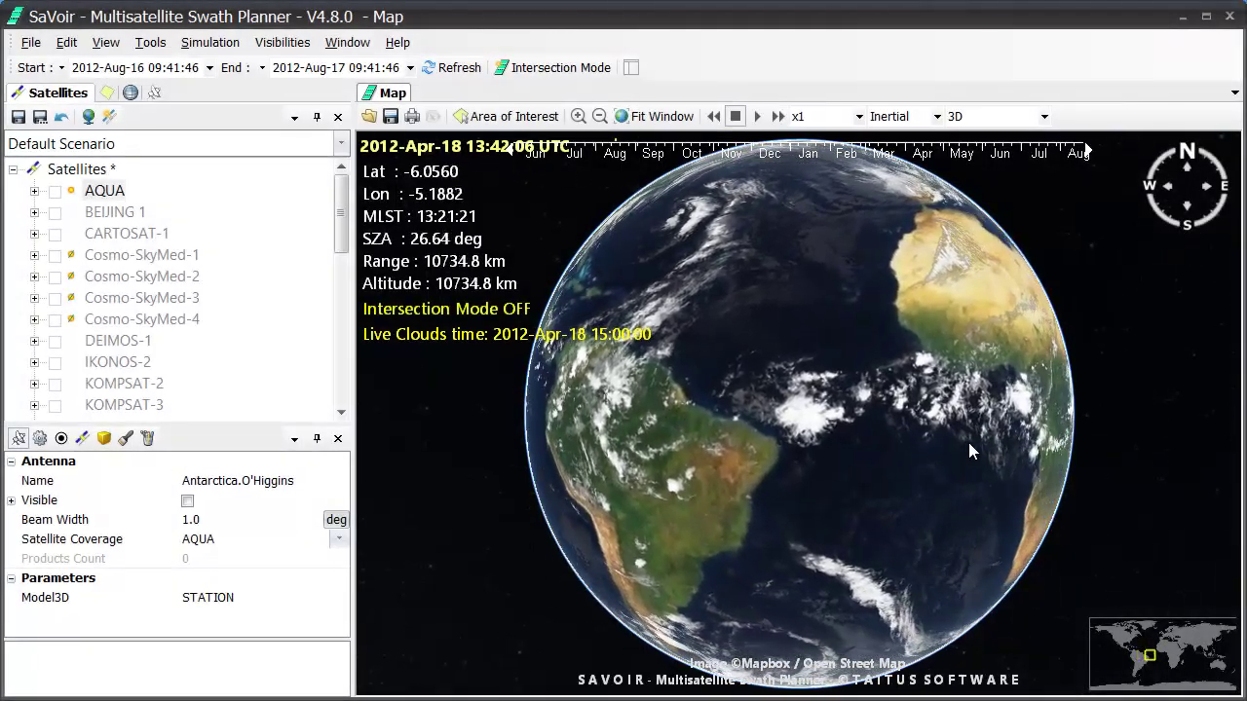
pyautogui.moveTo(968, 442); pyautogui.dragTo(640, 504)
pyautogui.moveTo(863, 495); pyautogui.dragTo(824, 503)
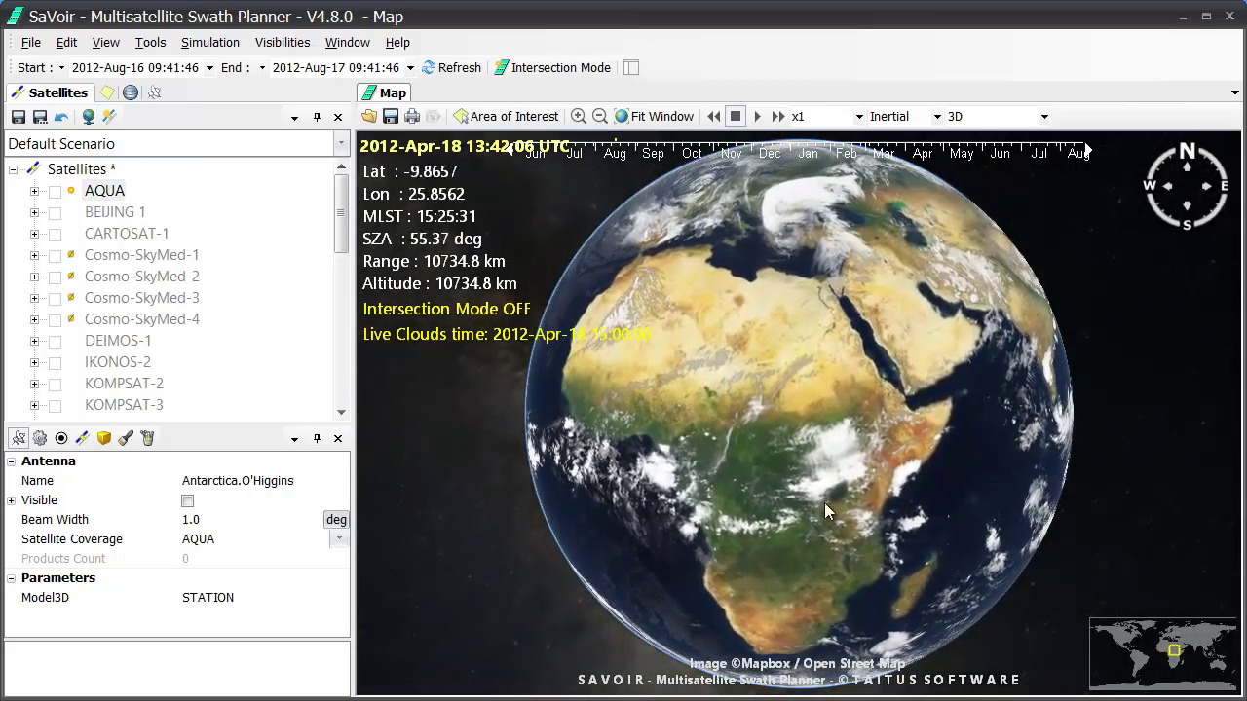
pyautogui.moveTo(879, 422); pyautogui.dragTo(810, 475)
pyautogui.scroll(3, 810, 474)
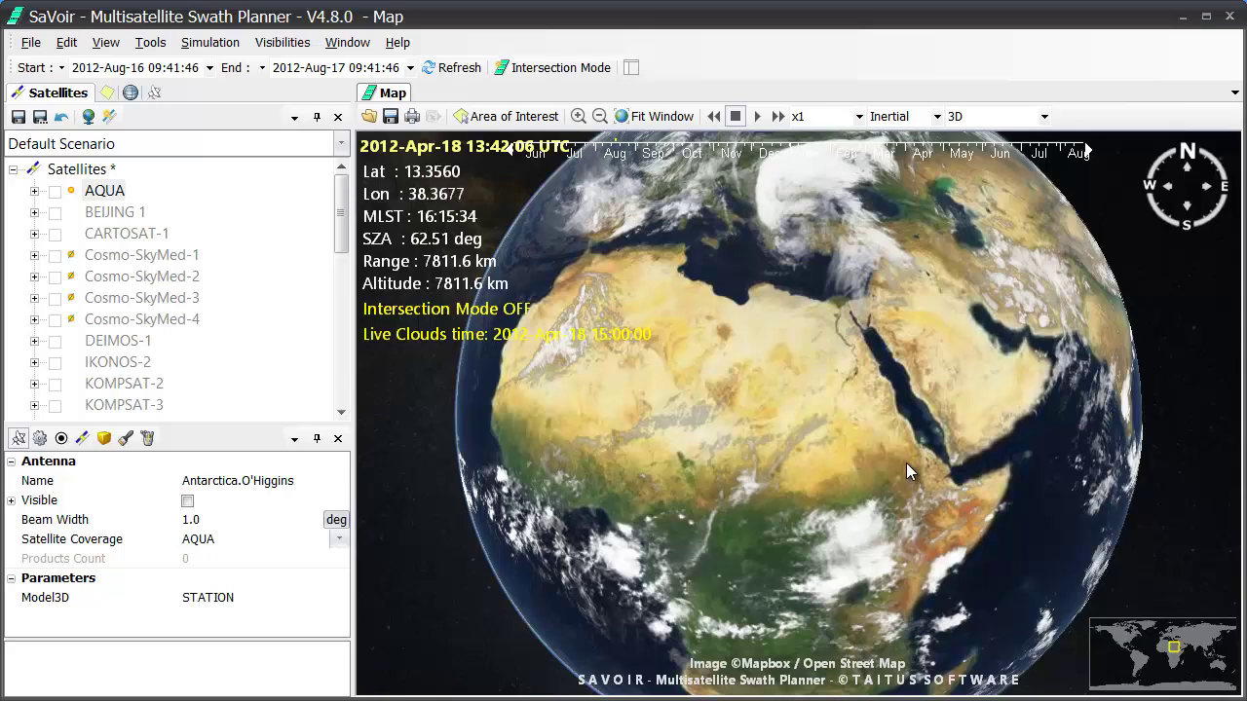
pyautogui.moveTo(905, 463); pyautogui.dragTo(832, 526)
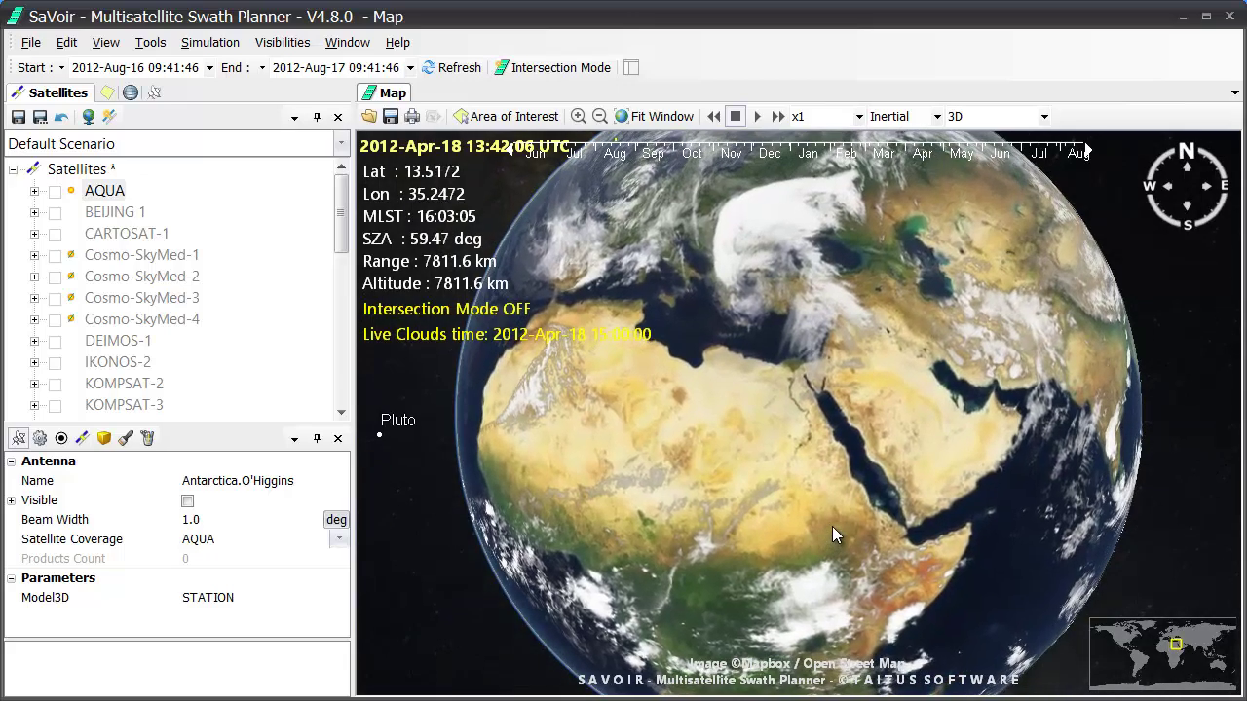
pyautogui.click(681, 115)
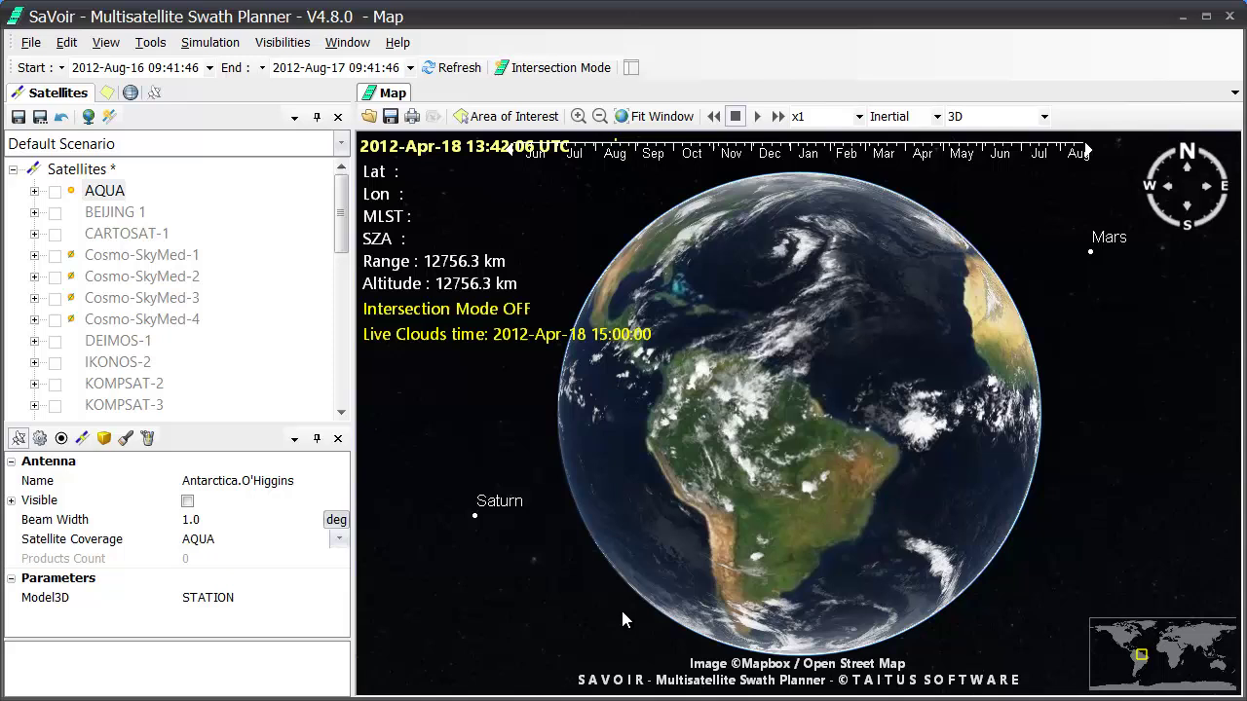